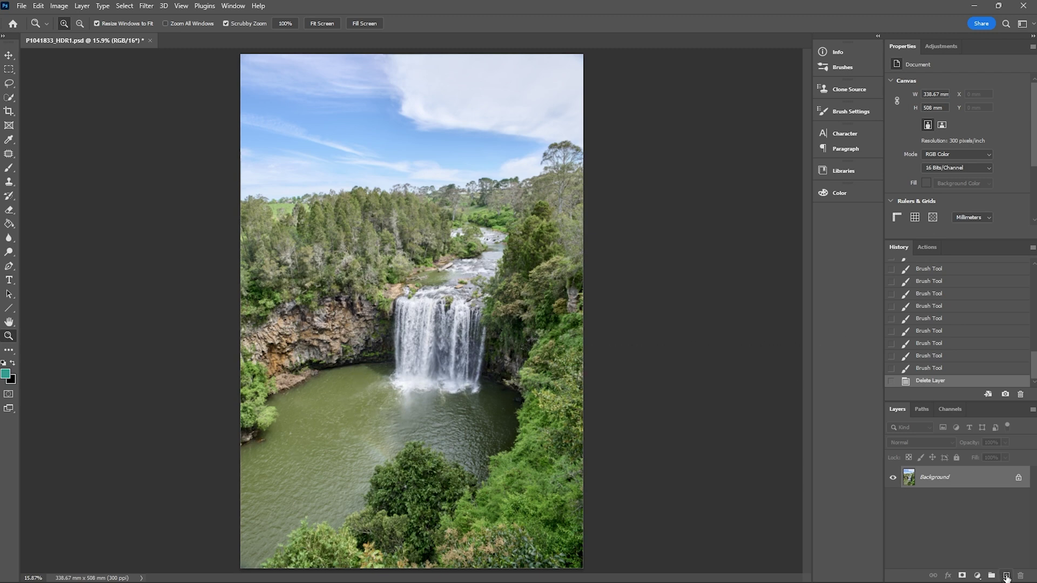
Add a new layer above the Background and name it "Water Colour"
left_click(1007, 576)
double_click(930, 479)
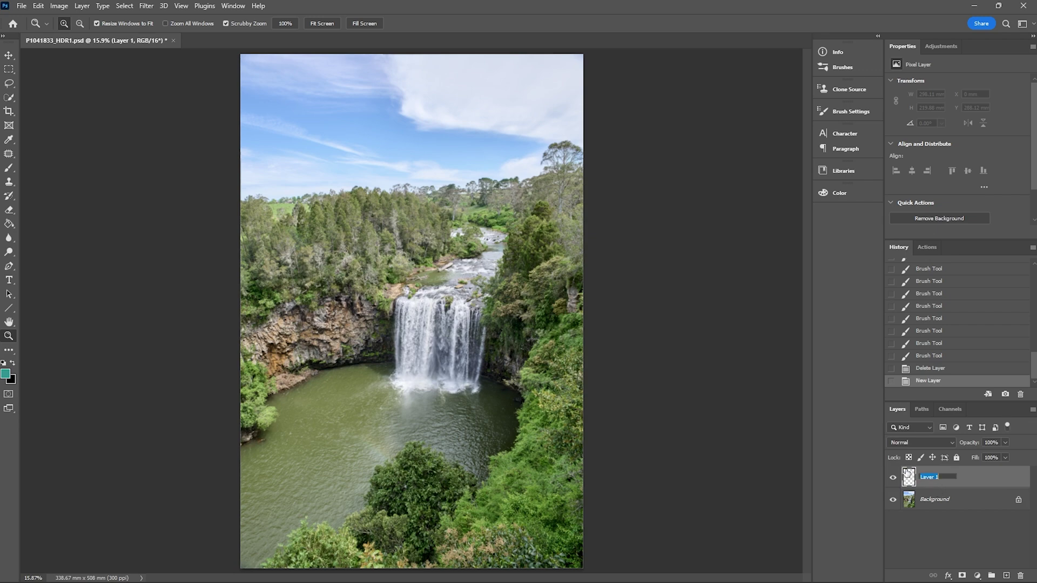
type("Water")
key("Return")
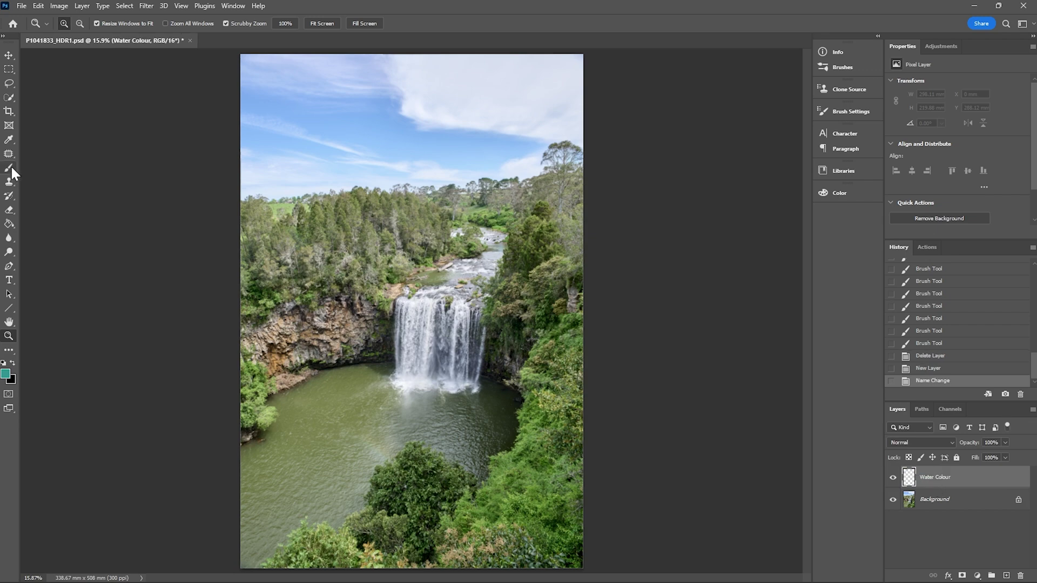
Set up the Brush tool with 100% flow and a 133 px size
left_click(9, 168)
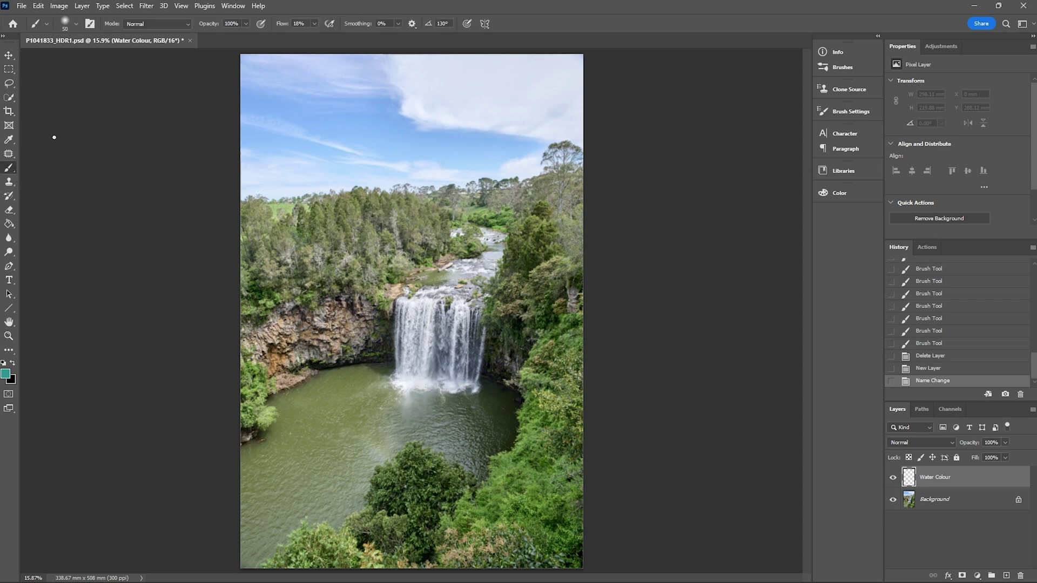
left_click(314, 23)
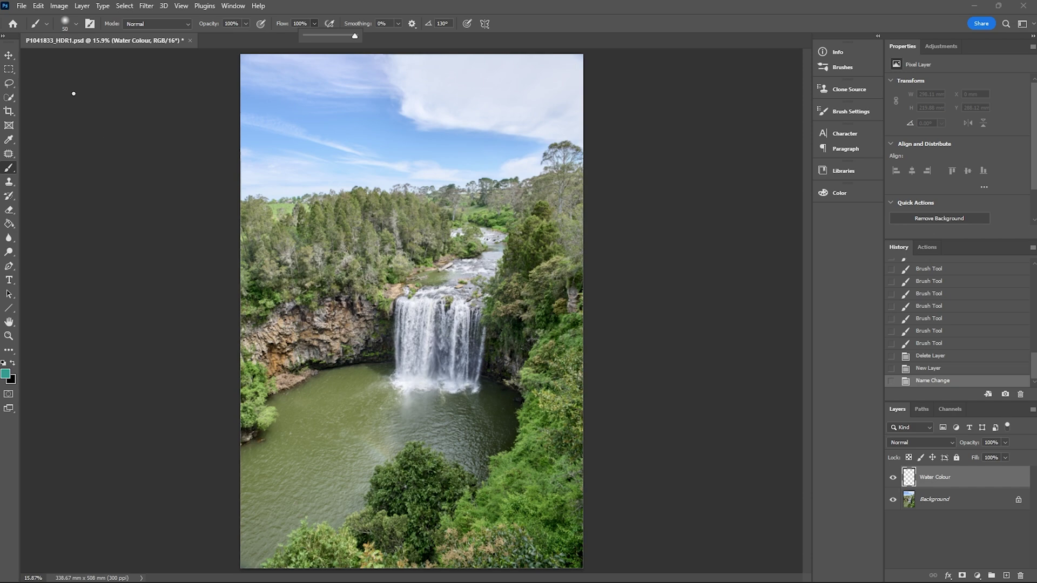
left_click(76, 23)
left_click_drag(97, 58, 98, 57)
left_click(77, 23)
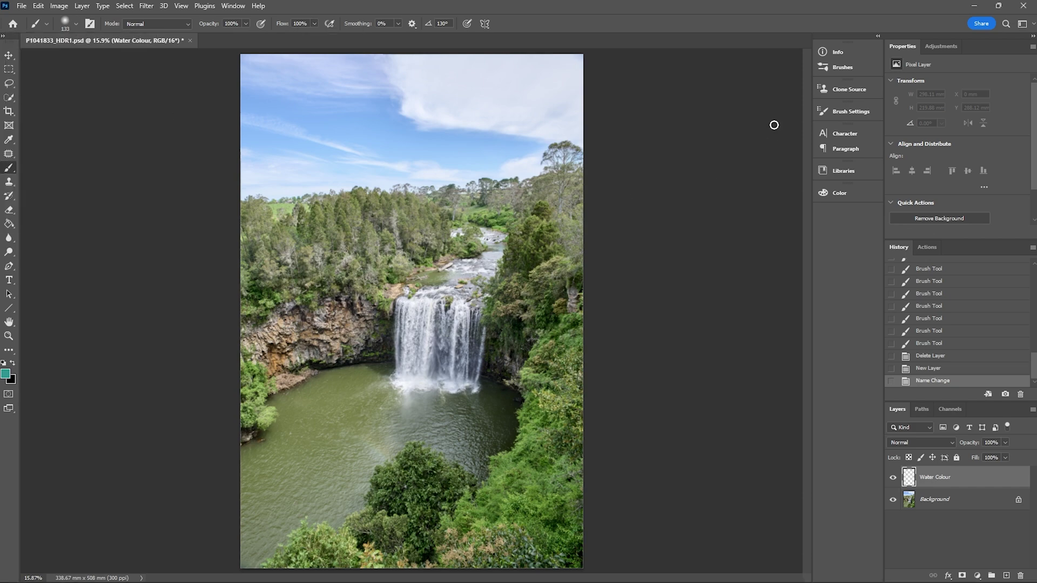
Choose teal as the painting colour, and try a test stroke on the pool and undo it
left_click(834, 194)
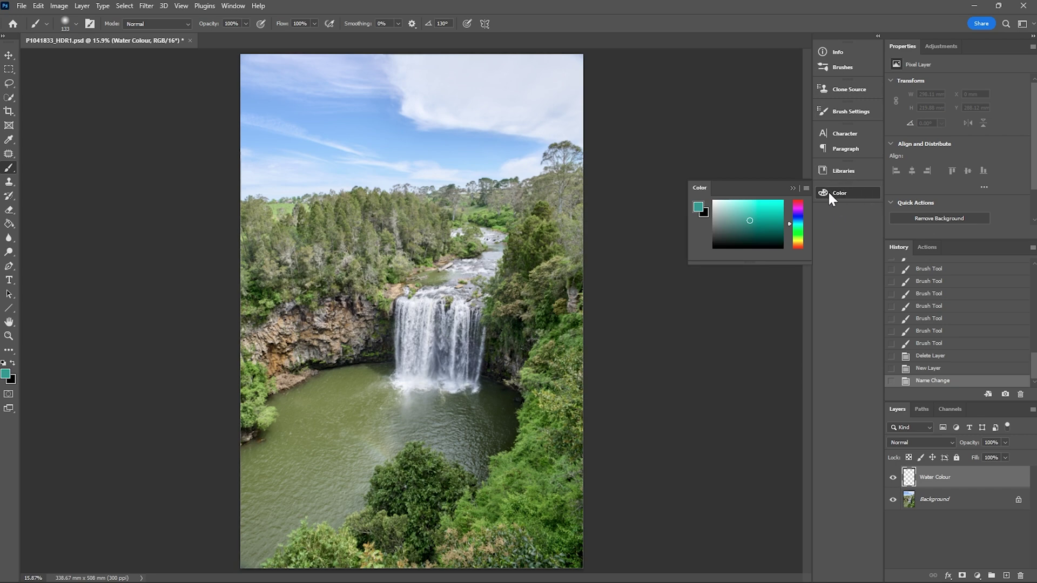
left_click_drag(750, 221, 749, 222)
left_click(835, 190)
left_click(346, 402)
key("ctrl+z")
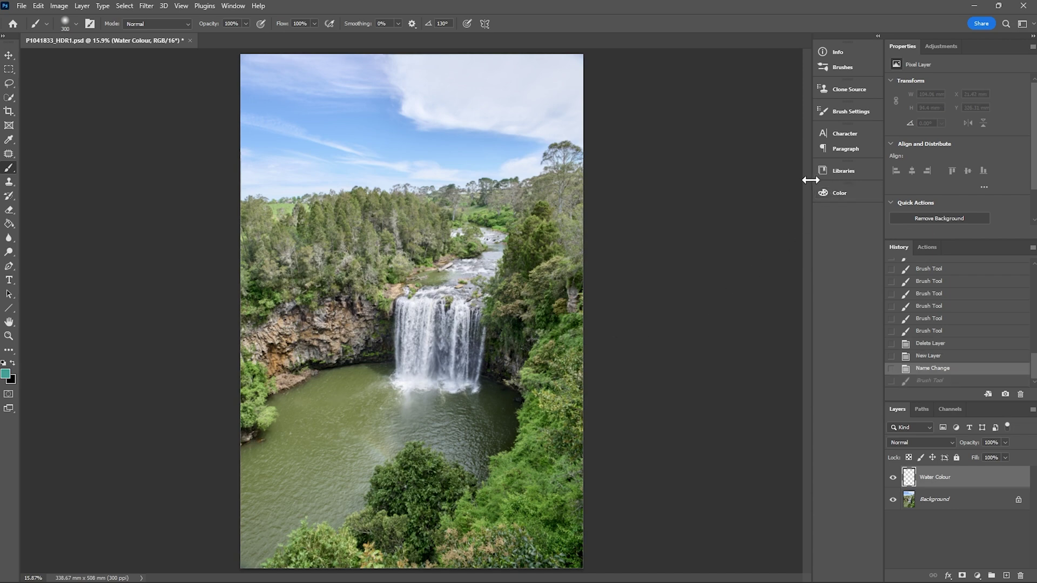
Turn off the Transfer option in the brush settings
left_click(846, 110)
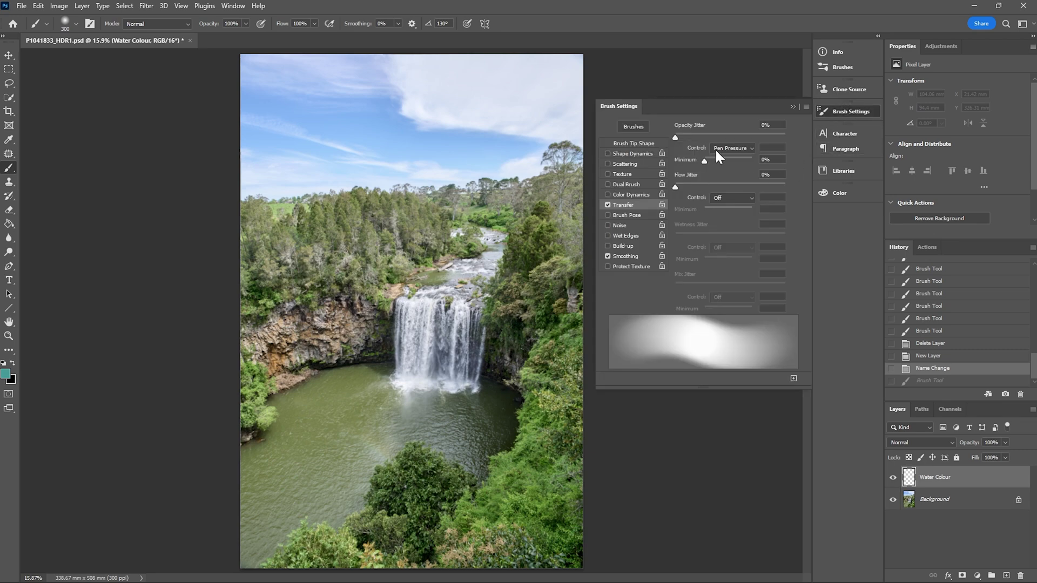
left_click(609, 204)
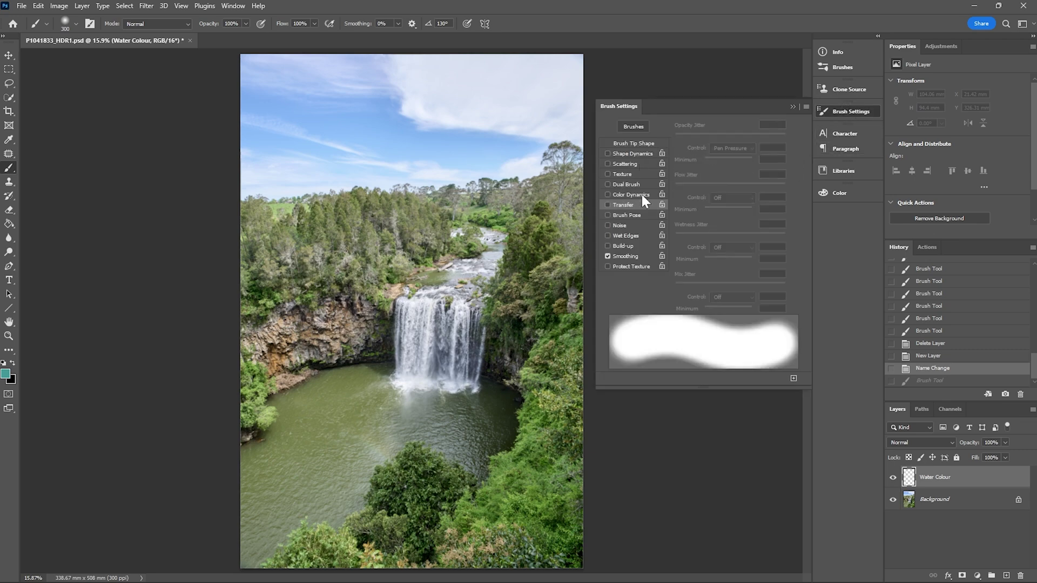
left_click(828, 116)
Paint the whole pool below the waterfall teal on the Water Colour layer, using a 90 px brush for the remaining edges
mouse_move(277, 456)
left_mouse_down()
mouse_move(241, 486)
mouse_move(282, 449)
mouse_move(244, 468)
mouse_move(298, 428)
mouse_move(284, 406)
mouse_move(376, 377)
mouse_move(307, 445)
mouse_move(240, 560)
mouse_move(301, 503)
mouse_move(320, 495)
mouse_move(312, 510)
mouse_move(321, 499)
mouse_move(330, 511)
mouse_move(358, 432)
mouse_move(381, 410)
mouse_move(460, 407)
left_mouse_up()
key("bracketleft")
key("bracketleft")
key("bracketleft")
key("bracketleft")
key("bracketleft")
key("bracketleft")
key("bracketleft")
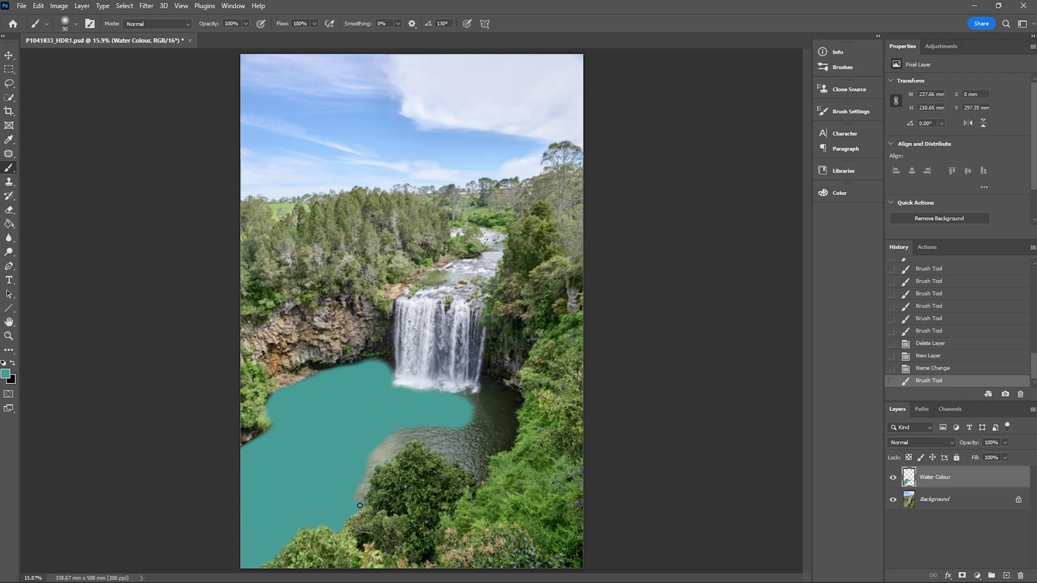
mouse_move(365, 484)
left_mouse_down()
mouse_move(375, 451)
mouse_move(382, 460)
mouse_move(405, 441)
mouse_move(388, 438)
mouse_move(434, 409)
left_mouse_up()
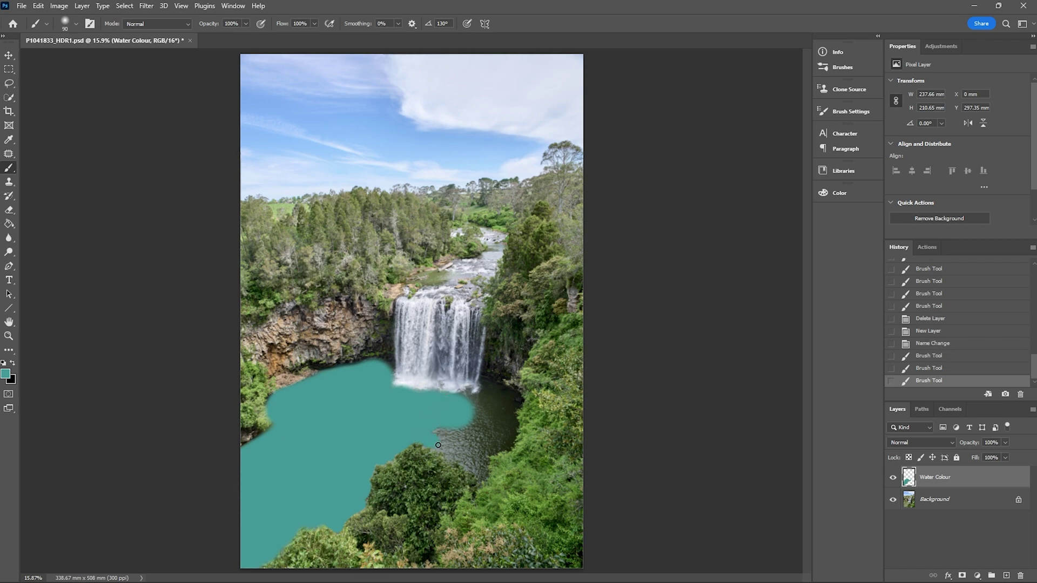
mouse_move(436, 447)
left_mouse_down()
mouse_move(457, 443)
mouse_move(441, 453)
mouse_move(483, 476)
mouse_move(469, 426)
mouse_move(493, 449)
mouse_move(466, 401)
mouse_move(488, 393)
mouse_move(509, 446)
mouse_move(499, 403)
mouse_move(512, 423)
mouse_move(480, 388)
left_mouse_up()
left_click_drag(481, 387, 489, 388)
left_click_drag(483, 385, 510, 402)
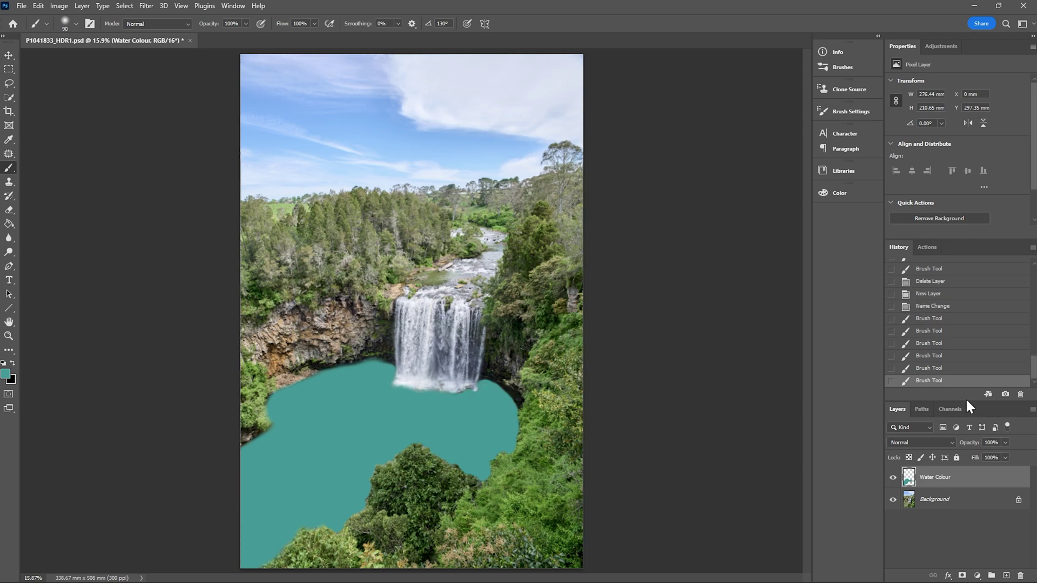
Set the Water Colour layer's blending mode to Overlay
left_click(915, 443)
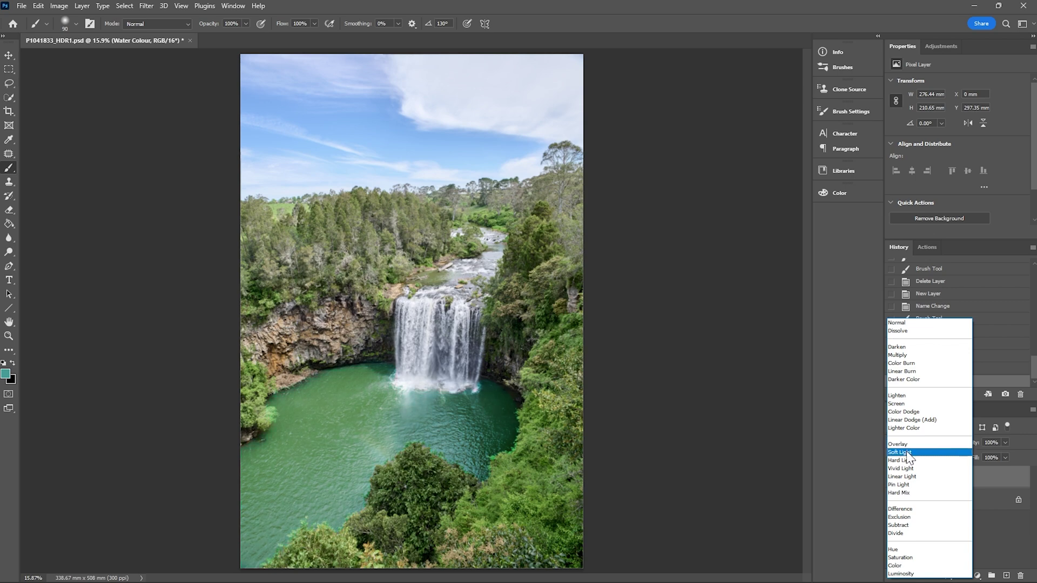
key("Up")
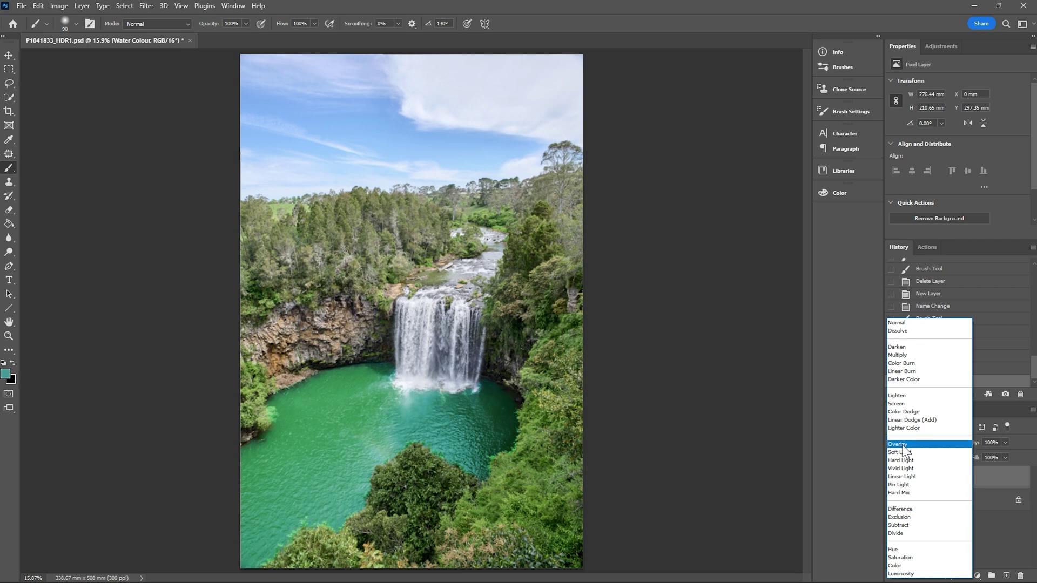
left_click(905, 446)
Add a layer mask to Water Colour and paint black at 1% flow to remove the teal from the bush overhanging the left shore
key("z")
left_click_drag(325, 387, 338, 388)
left_click(338, 389)
left_click(289, 435)
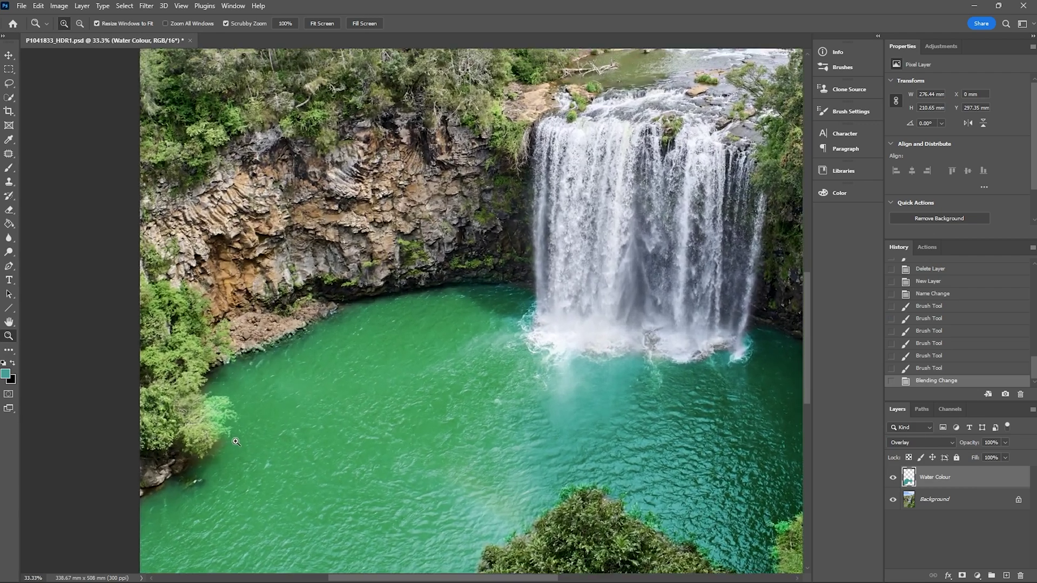
left_click(236, 442)
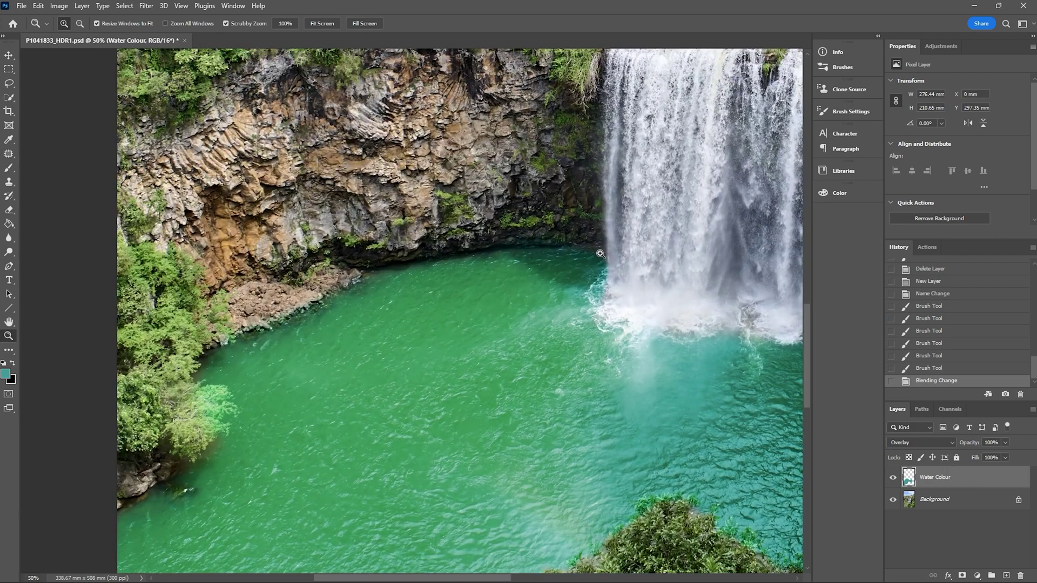
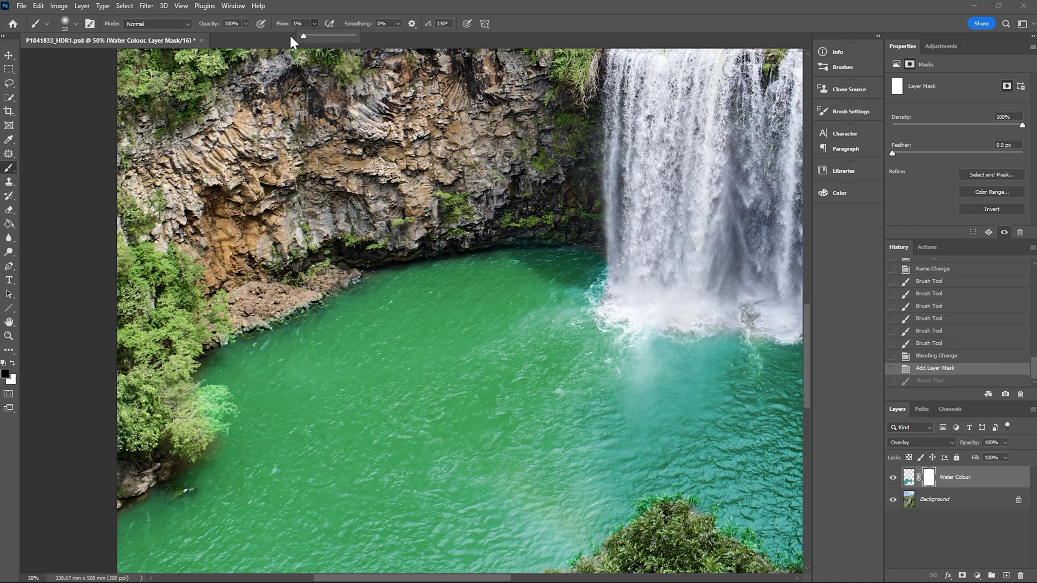
left_click(196, 396)
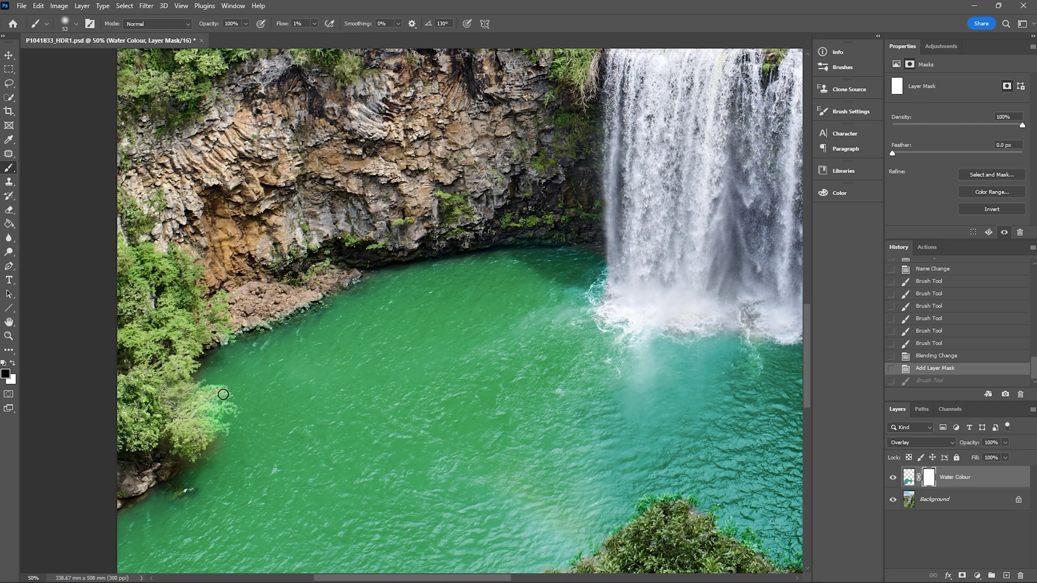
left_click(202, 395)
left_click(204, 404)
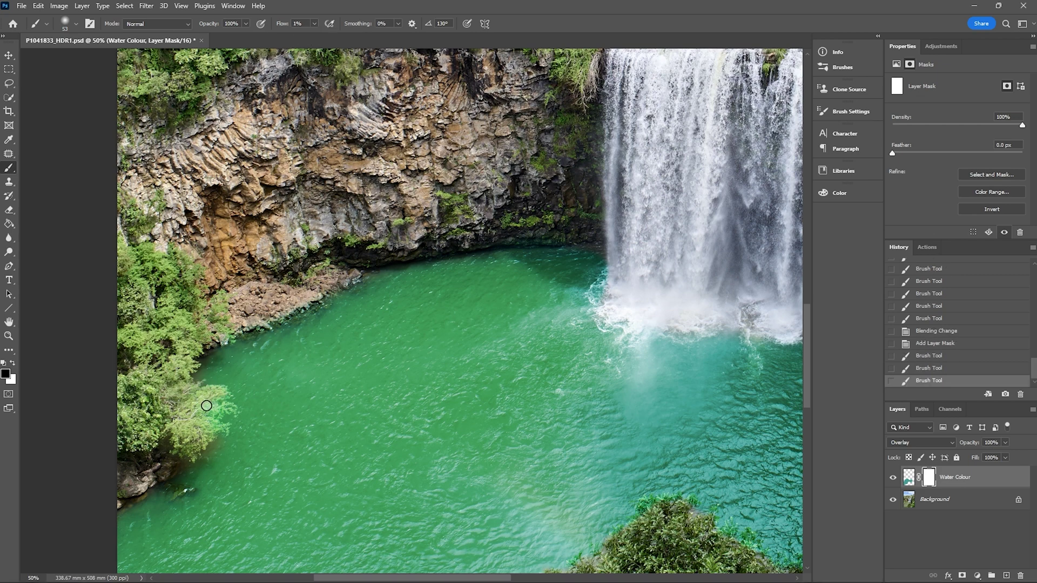
left_click(210, 421)
left_click(218, 427)
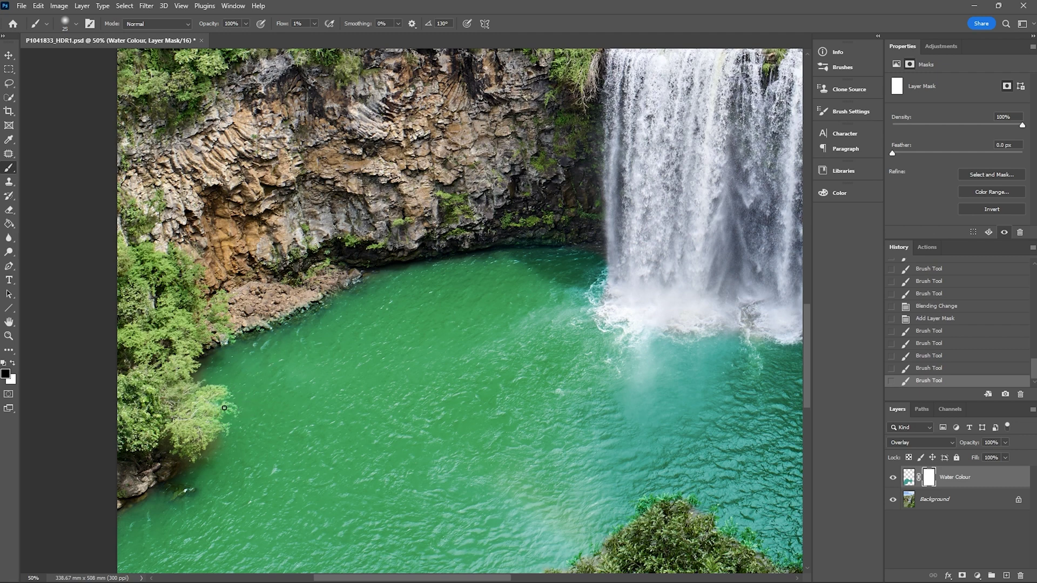
left_click(234, 408)
left_click(218, 402)
left_click(218, 423)
left_click(227, 425)
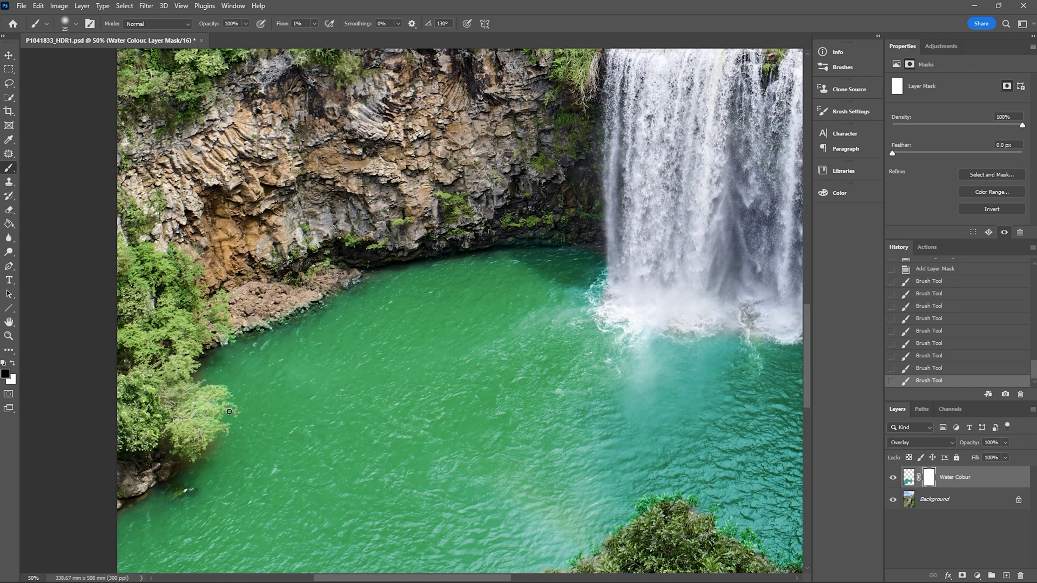
left_click(218, 391)
Mask the teal off the foam at the waterfall's base and along the pool's right shoreline, varying the brush size
key("bracketright")
scroll(566, 237, "right", 5)
key("bracketright")
key("bracketright")
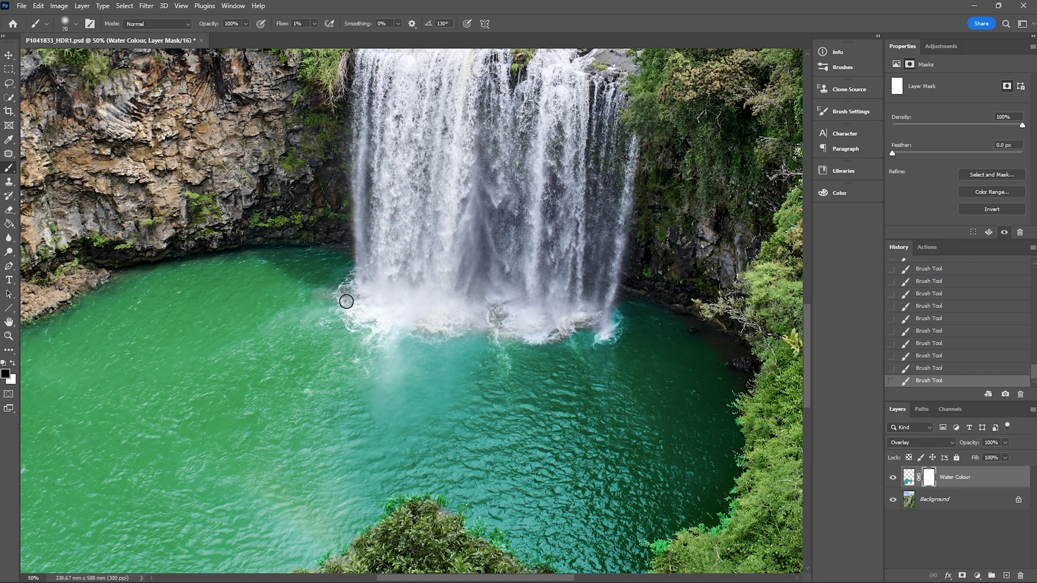
key("bracketright")
key("bracketright")
key("bracketright")
key("bracketright")
key("bracketright")
key("bracketright")
key("bracketright")
key("bracketleft")
key("bracketleft")
key("bracketleft")
key("bracketleft")
key("bracketleft")
key("bracketleft")
key("x")
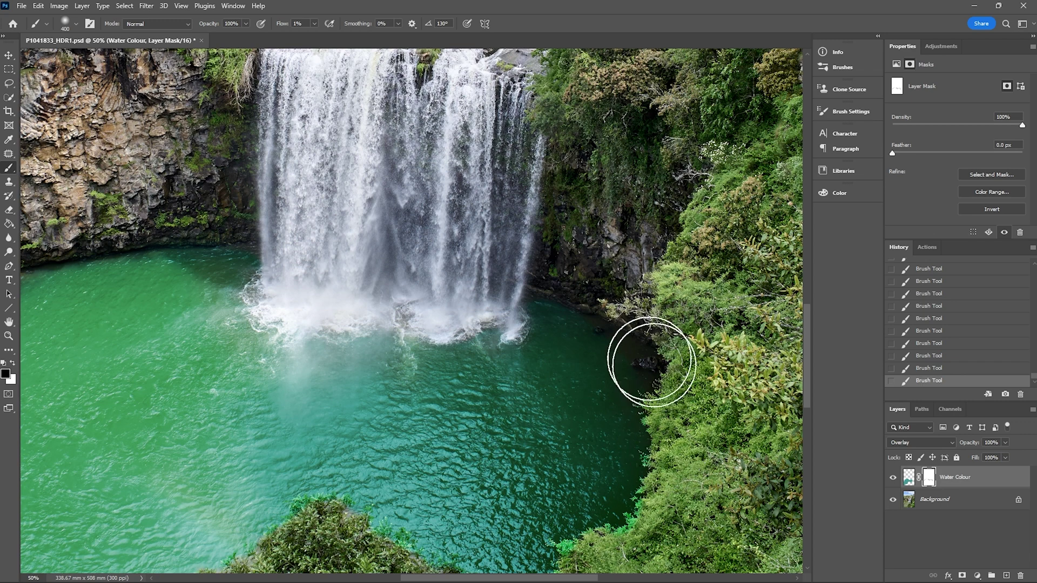
Mask the teal off the right bank's foliage and the edges of the large central tree with a 60 px brush
scroll(805, 315, "down", 4)
key("bracketleft")
key("bracketleft")
key("bracketleft")
key("bracketleft")
key("bracketleft")
key("bracketleft")
key("bracketleft")
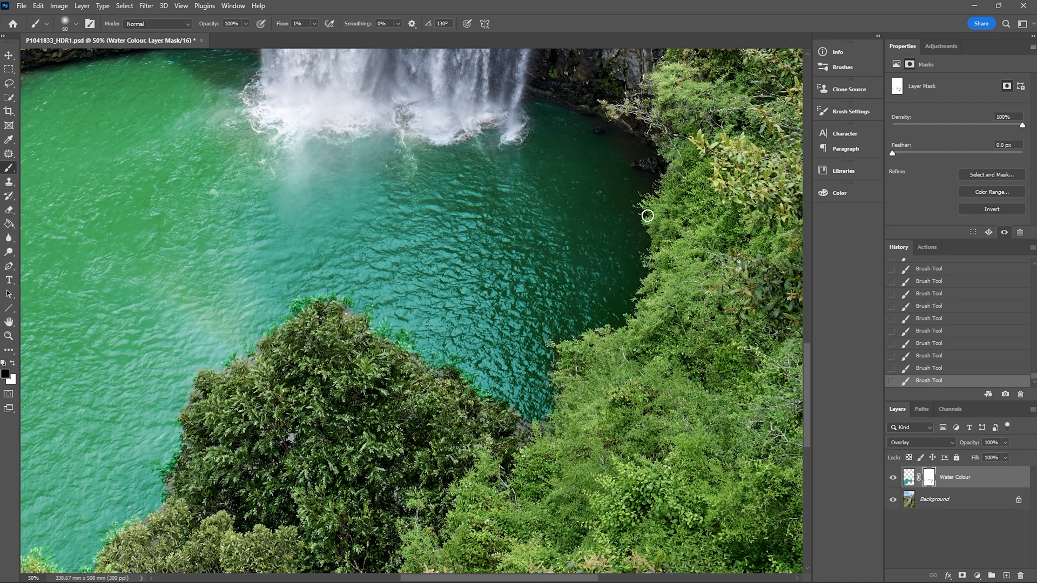
scroll(808, 362, "up", 2)
scroll(809, 357, "down", 4)
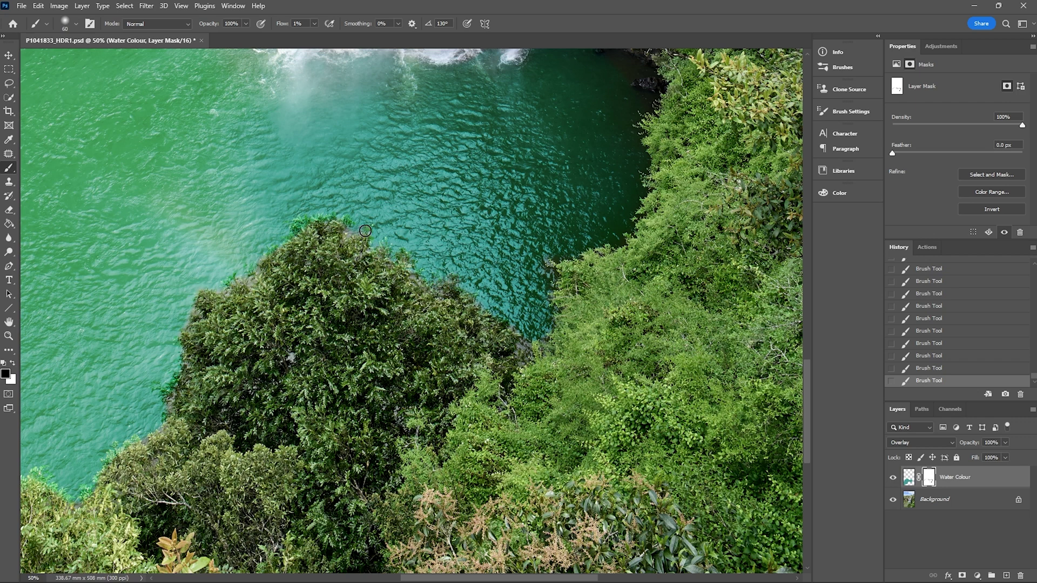
key("x")
key("x")
Switch from the mask to the Water Colour layer's pixels and touch up the colour around the central tree with a smaller brush
left_click(911, 477)
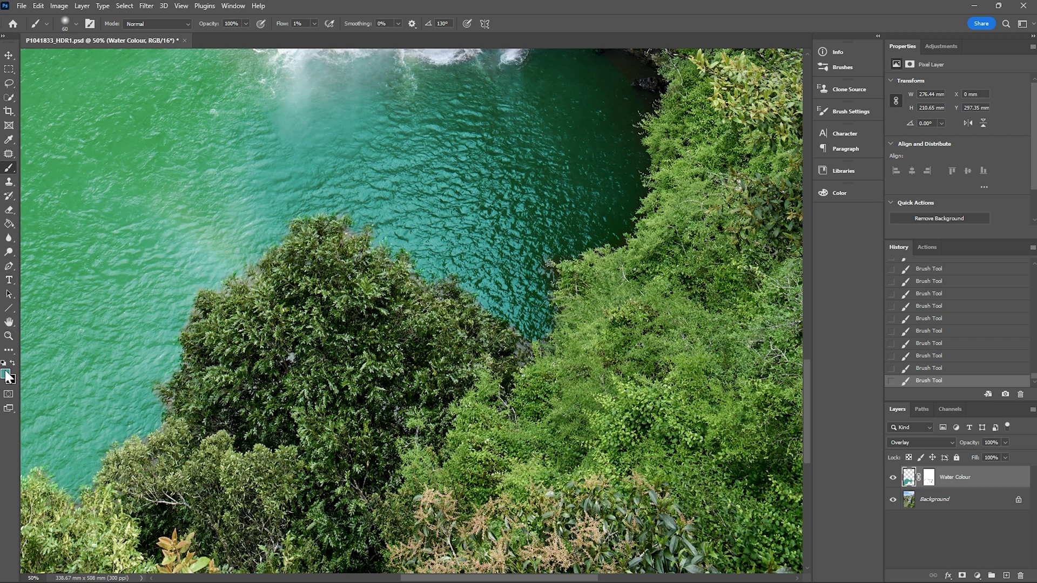
key("bracketleft")
key("bracketleft")
scroll(157, 382, "left", 3)
key("x")
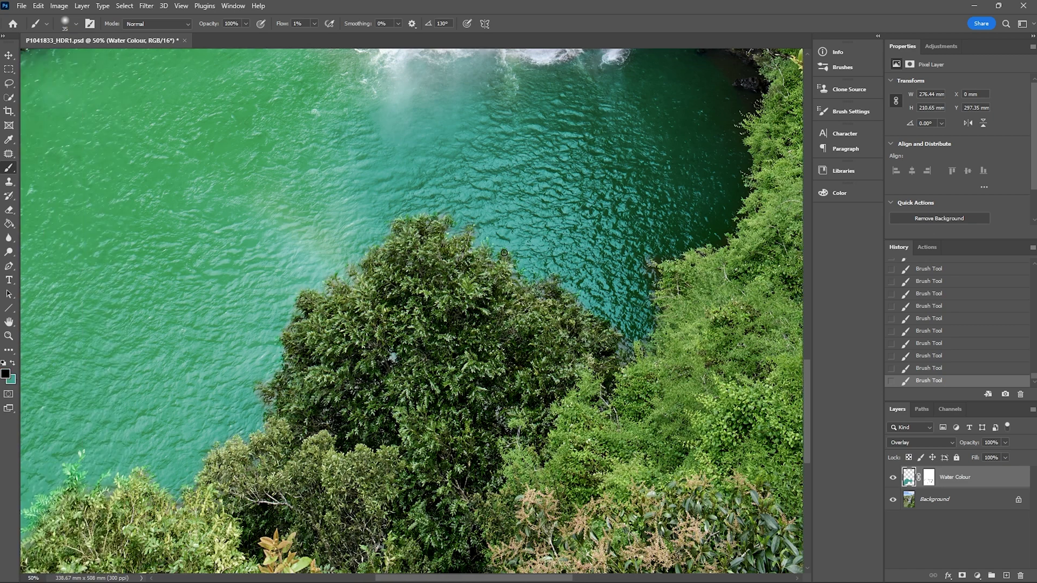
Undo the latest brush strokes on the Water Colour layer
scroll(472, 248, "left", 4)
scroll(472, 248, "down", 4)
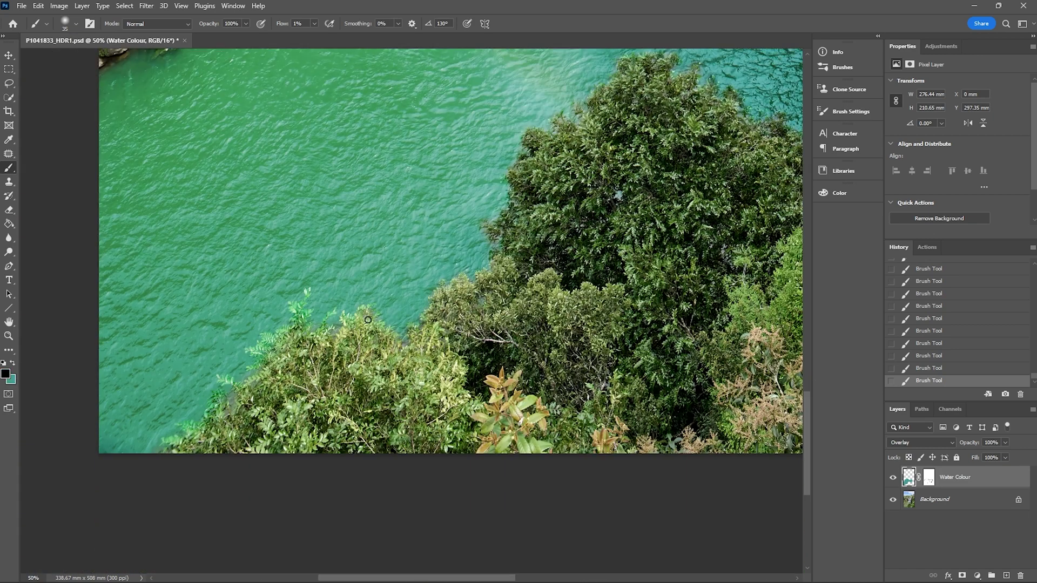
key("ctrl+alt+z")
key("ctrl+alt+z")
key("ctrl+alt+z")
key("ctrl+alt+z")
key("ctrl+alt+z")
key("ctrl+alt+z")
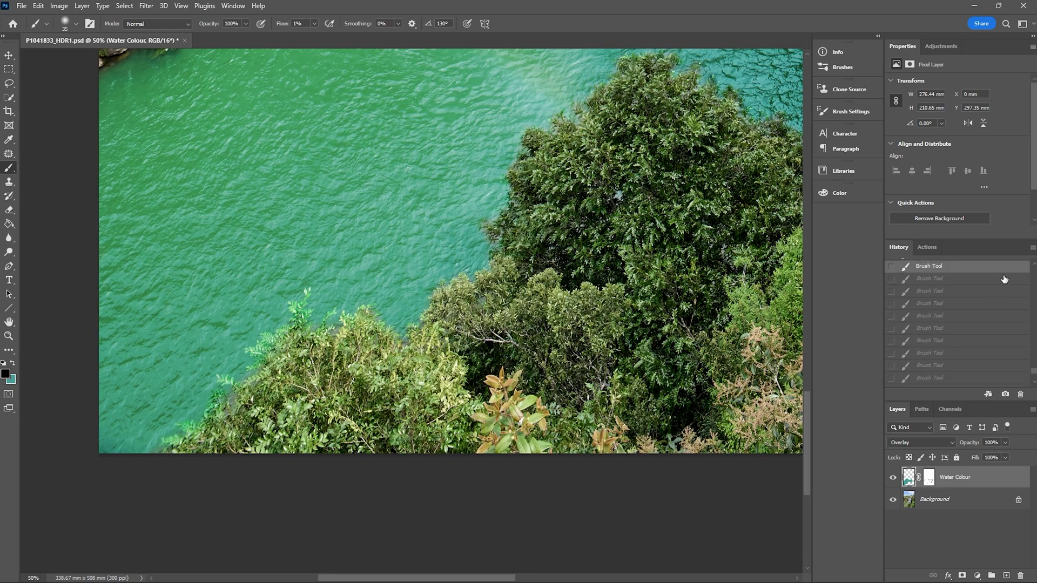
Mask the teal off the bush in the photo's lower-left corner, and return to the layer's pixels to touch up its edge
left_click_drag(292, 315, 252, 374)
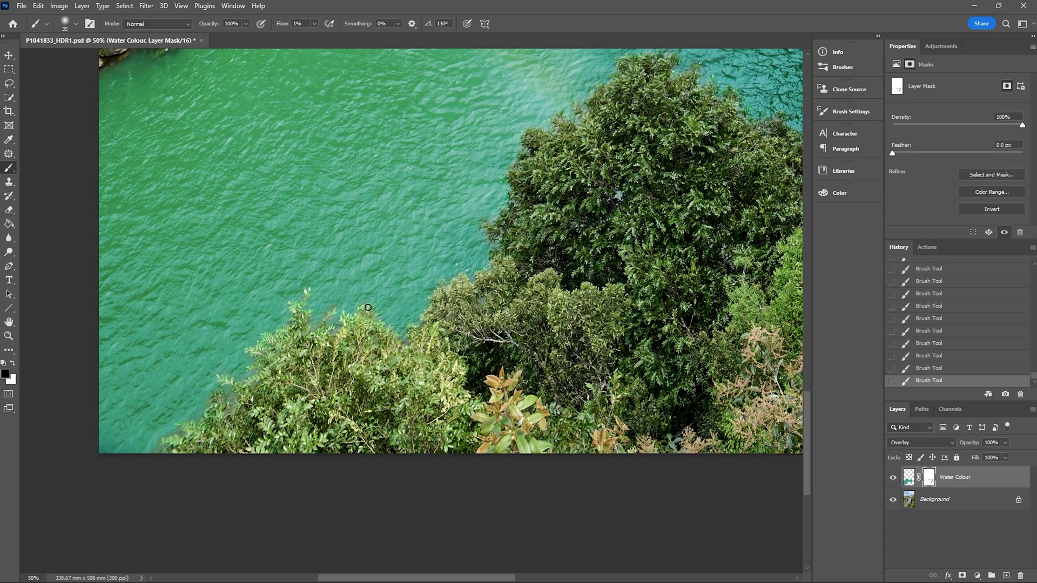
key("x")
key("ctrl+2")
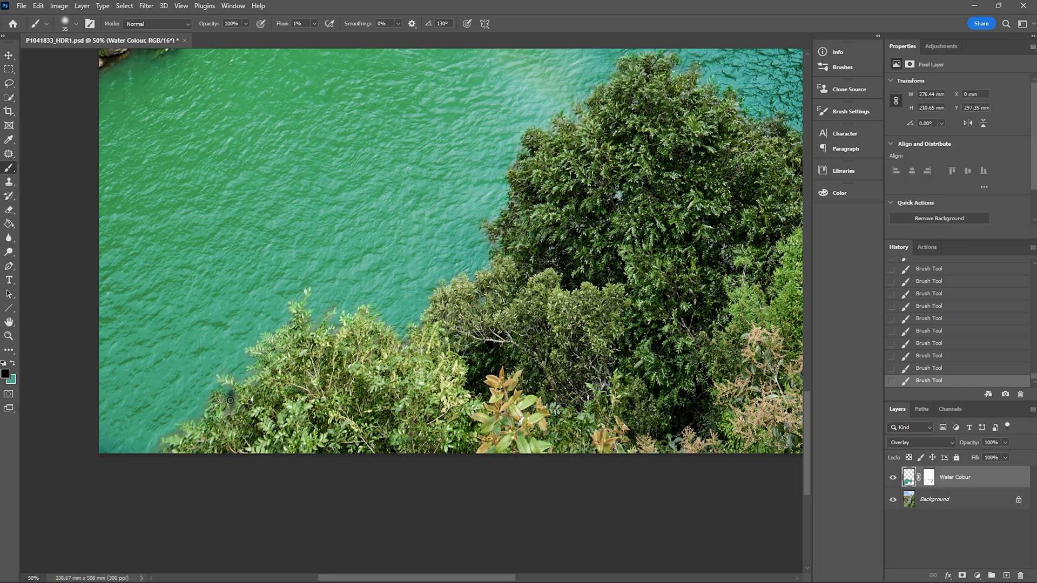
Fit the whole photo in view and toggle the Water Colour layer's visibility to compare the water before and after
key("z")
key("ctrl+0")
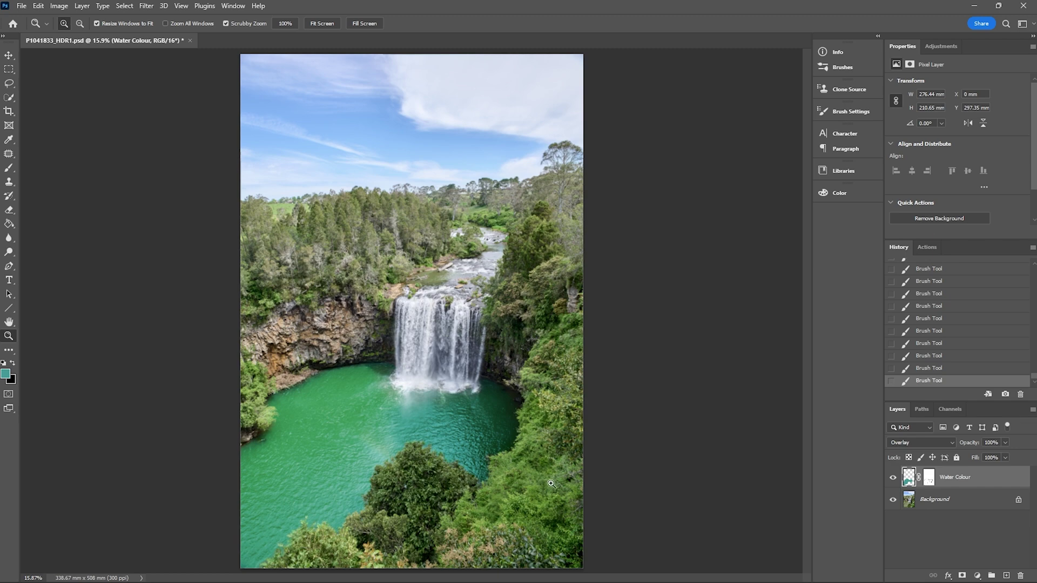
left_click(893, 478)
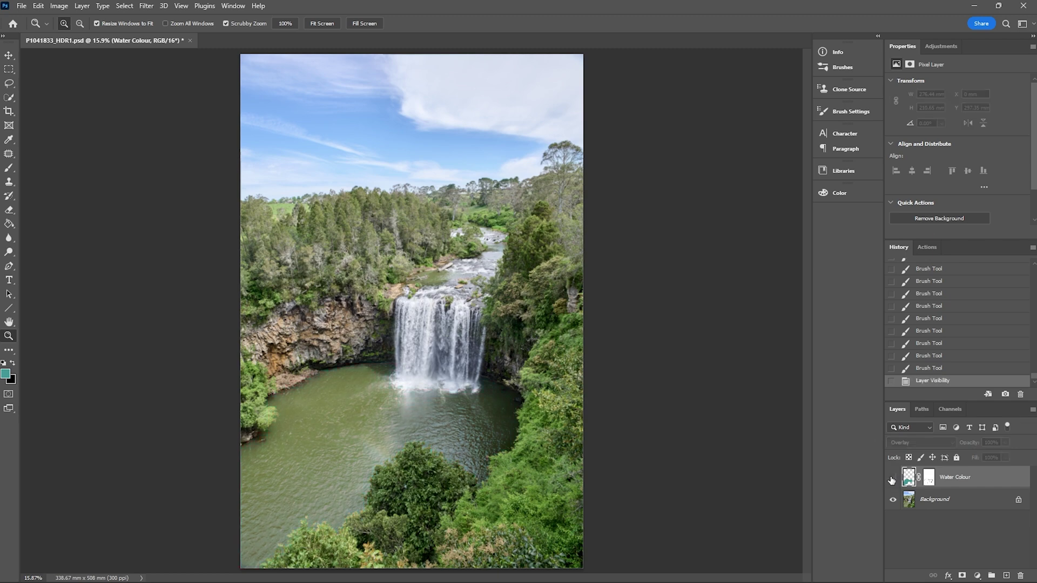
left_click(892, 478)
left_click(892, 478)
left_click(891, 478)
double_click(892, 479)
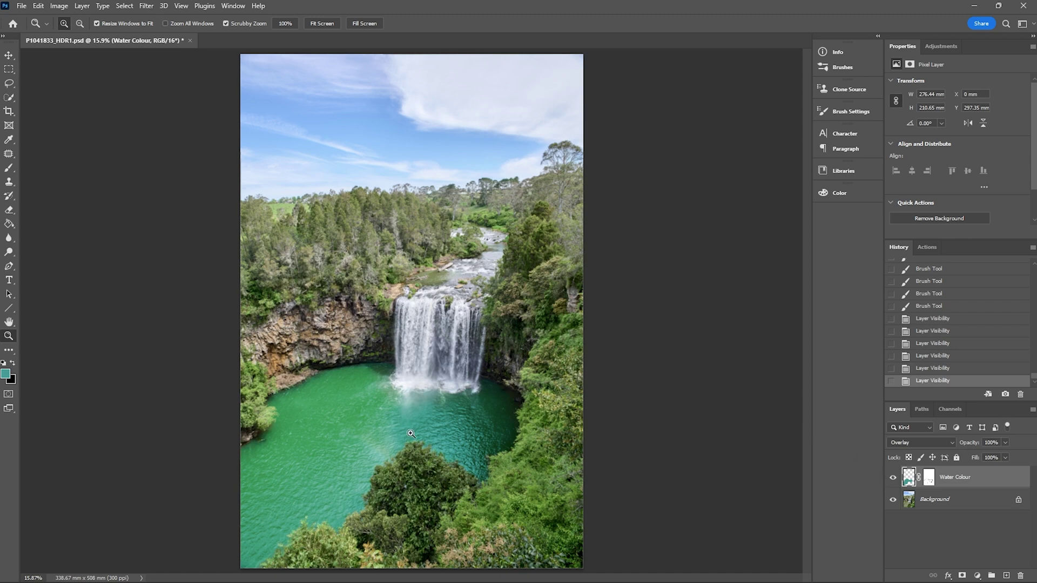
Reduce the Water Colour layer's opacity to 51%, toggling its visibility along the way to compare the water with the original
left_click(1006, 443)
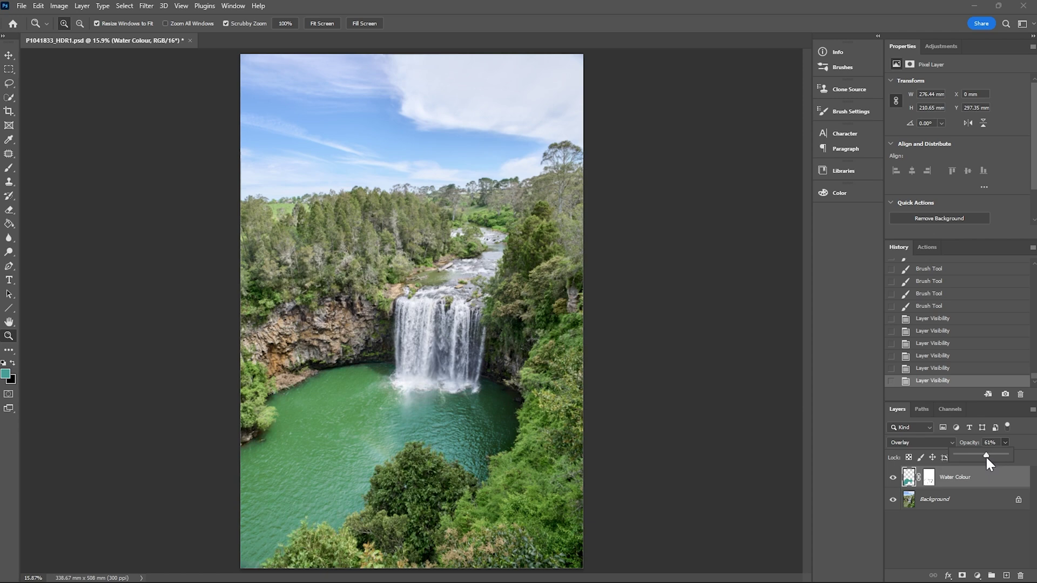
left_click(893, 477)
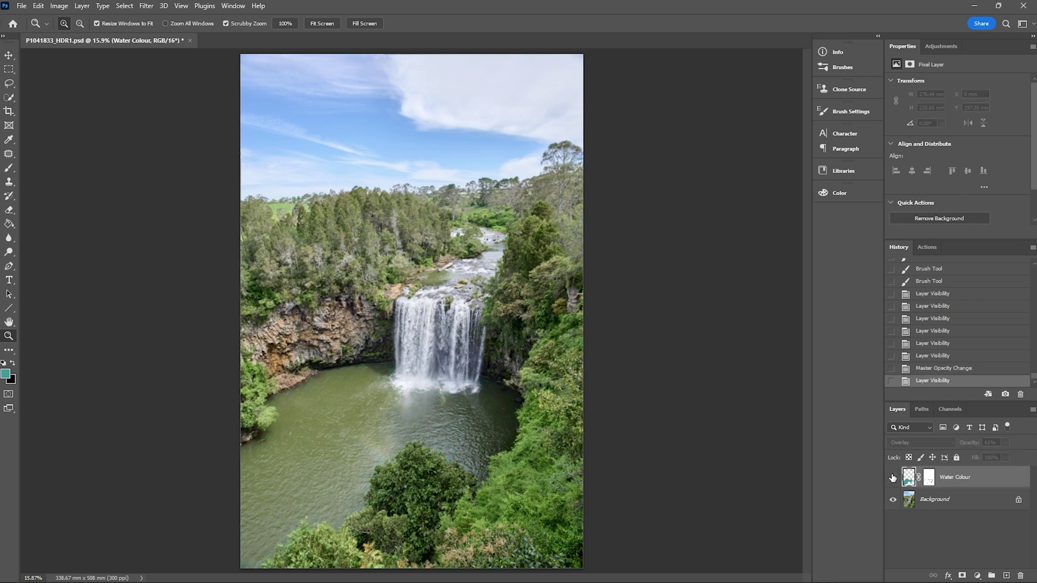
left_click(893, 478)
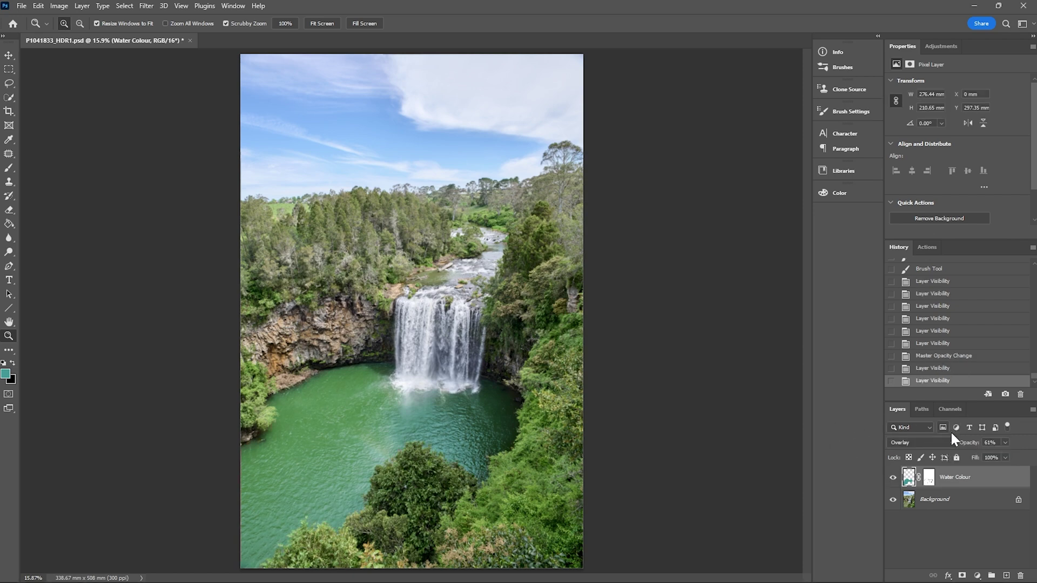
left_click(1005, 443)
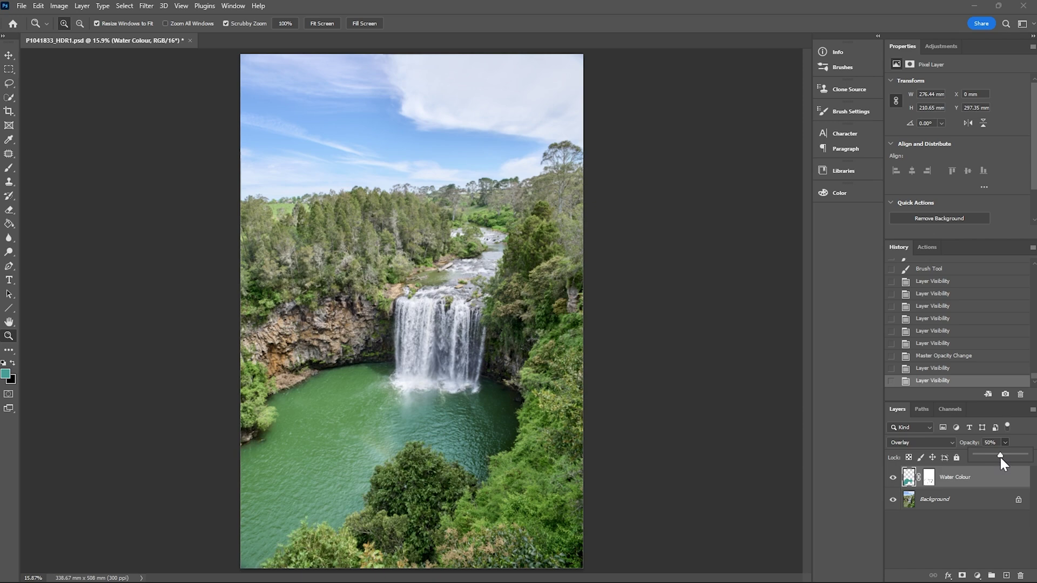
left_click_drag(1001, 459, 1001, 458)
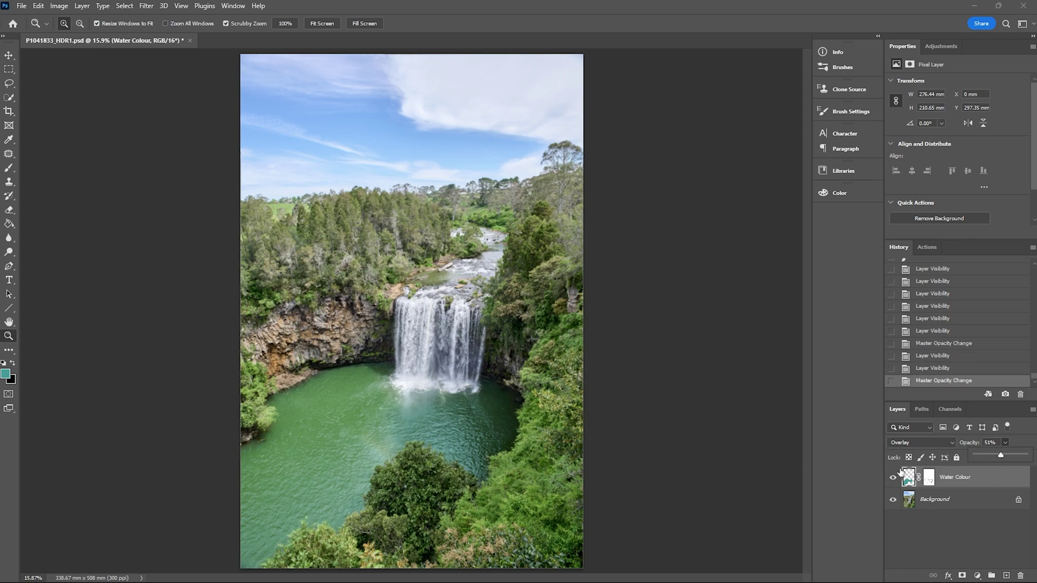
Brush teal onto the stream above the waterfall and its upstream pools on the Water Colour layer
left_click(453, 426)
left_click(452, 427)
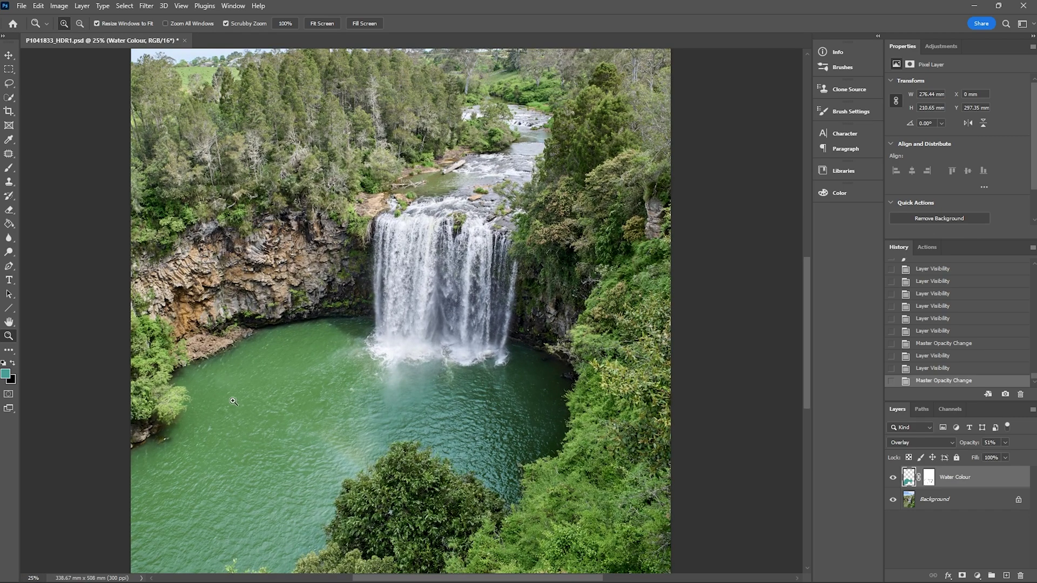
right_click(495, 281)
left_click(520, 345)
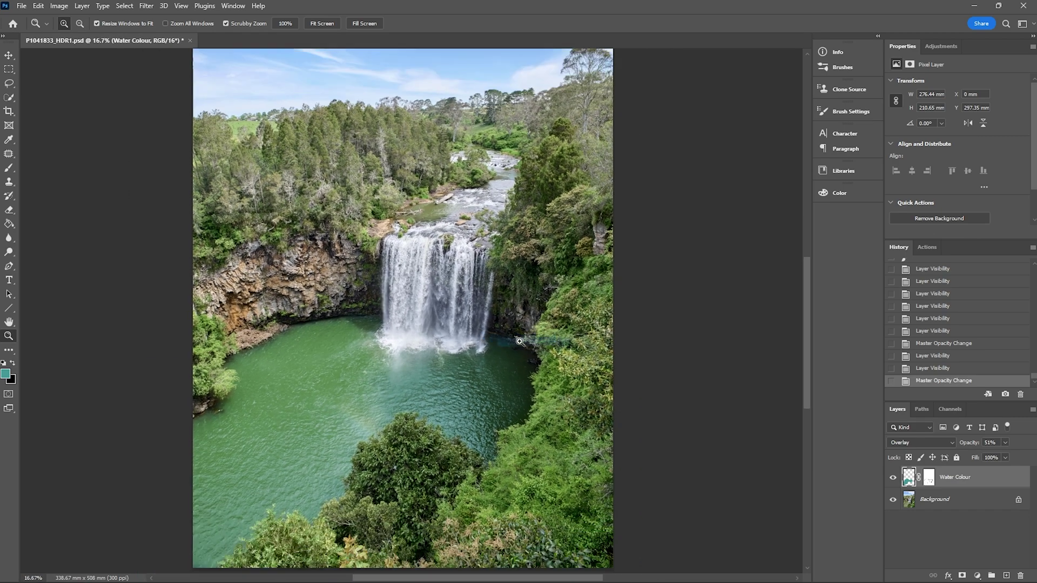
left_click(9, 168)
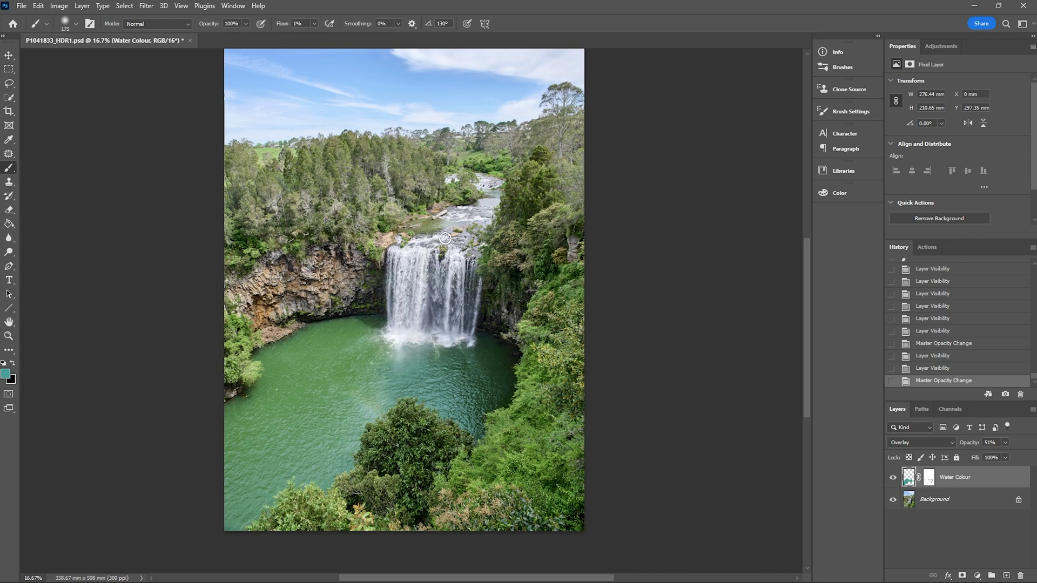
mouse_move(461, 222)
left_mouse_down()
mouse_move(414, 229)
mouse_move(439, 214)
left_mouse_up()
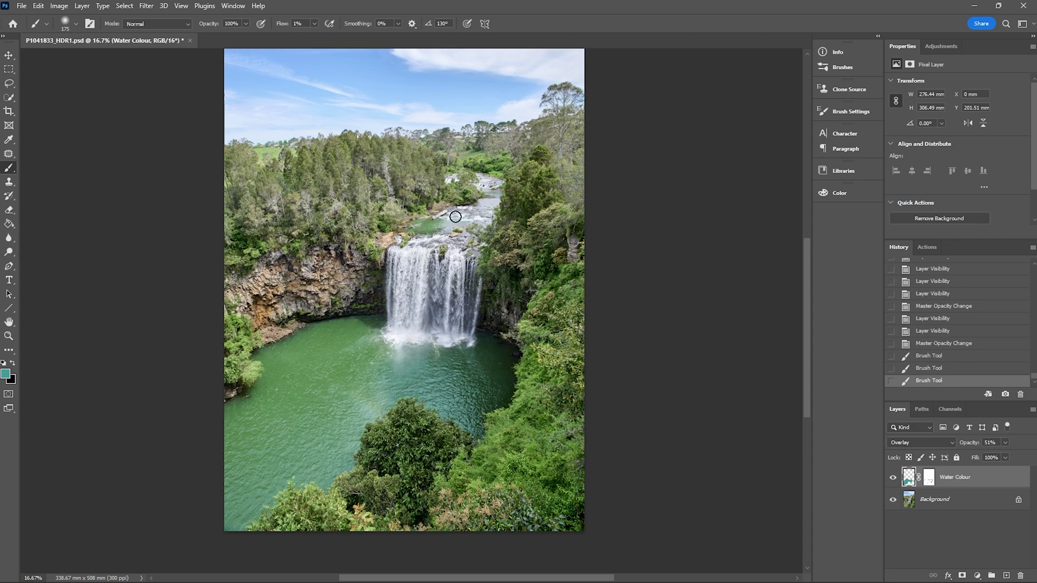
left_click(489, 196)
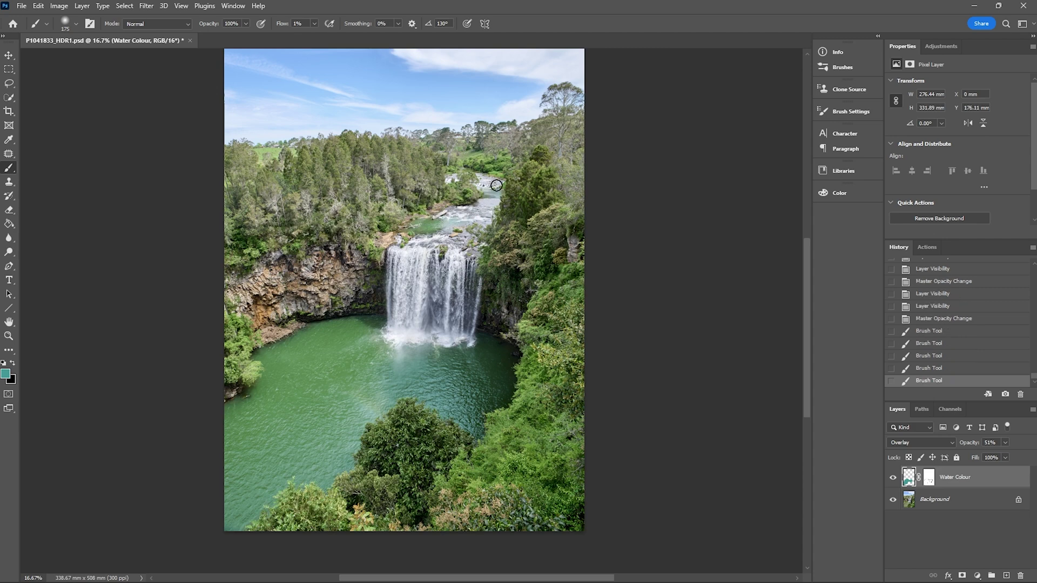
mouse_move(489, 194)
left_mouse_down()
mouse_move(493, 182)
mouse_move(460, 234)
mouse_move(475, 253)
mouse_move(441, 232)
mouse_move(472, 254)
left_mouse_up()
left_click(424, 224)
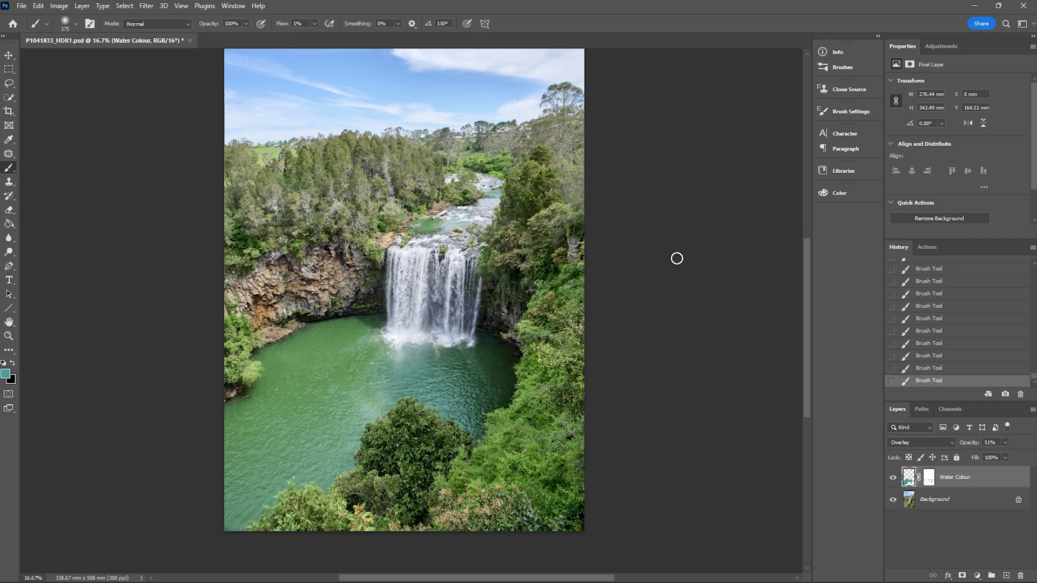
Add a Selective Color adjustment layer and place it between the Water Colour layer and the Background
left_click_drag(805, 313, 809, 293)
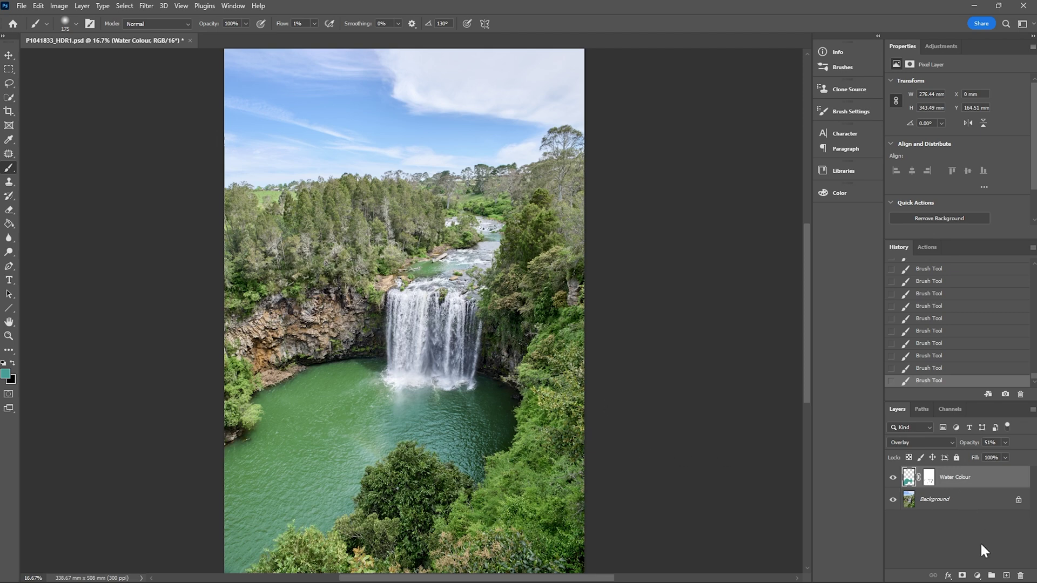
left_click(978, 576)
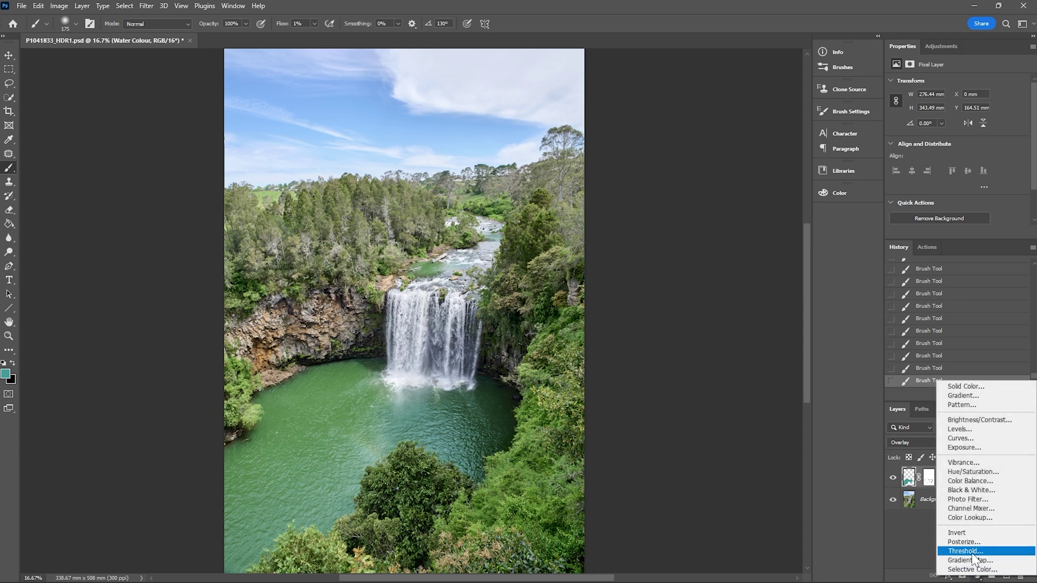
left_click(965, 573)
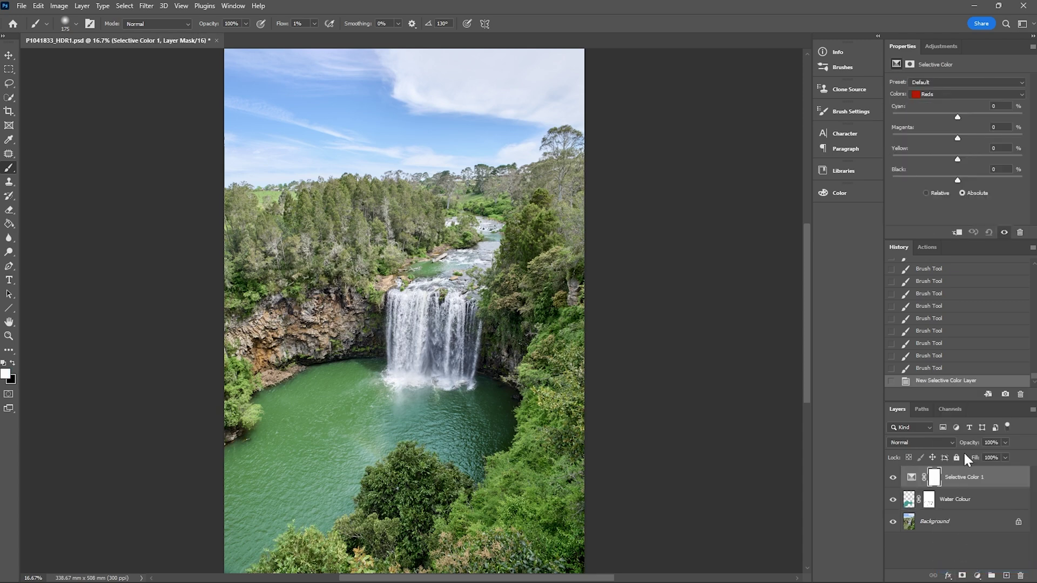
left_click_drag(972, 478, 969, 513)
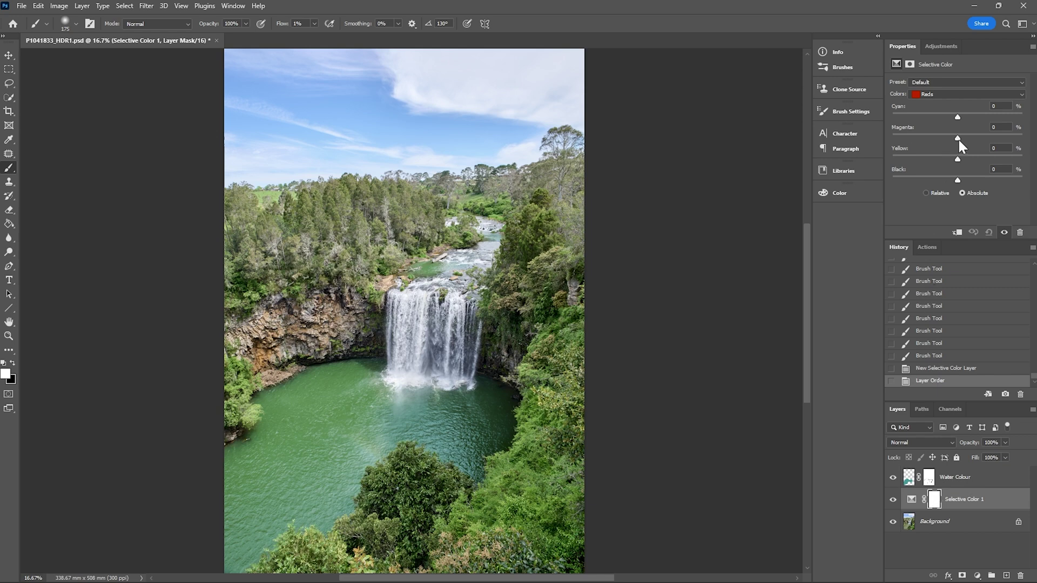
Try lowering the Cyan amount in the Greens range of the Selective Color adjustment
left_click(945, 96)
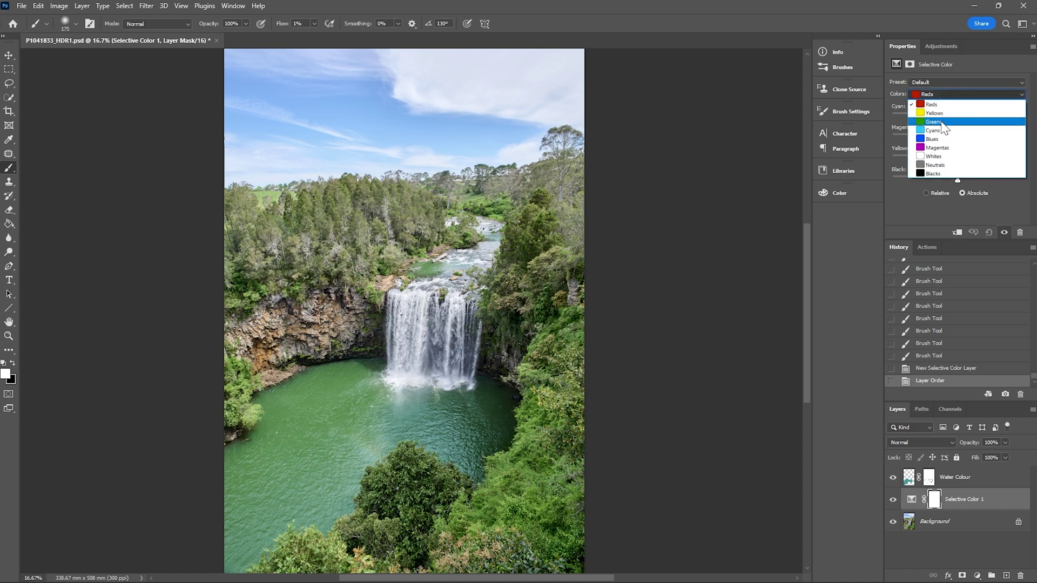
left_click(939, 122)
left_click_drag(958, 117, 932, 117)
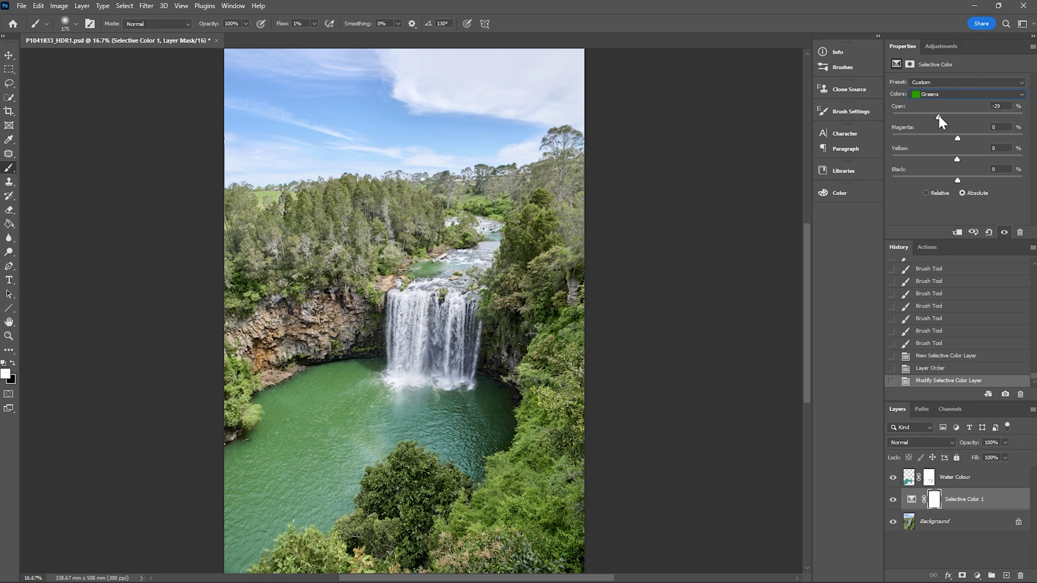
In the Yellows range of the Selective Color adjustment, set Magenta to +35% and Yellow to +10%
left_click(949, 95)
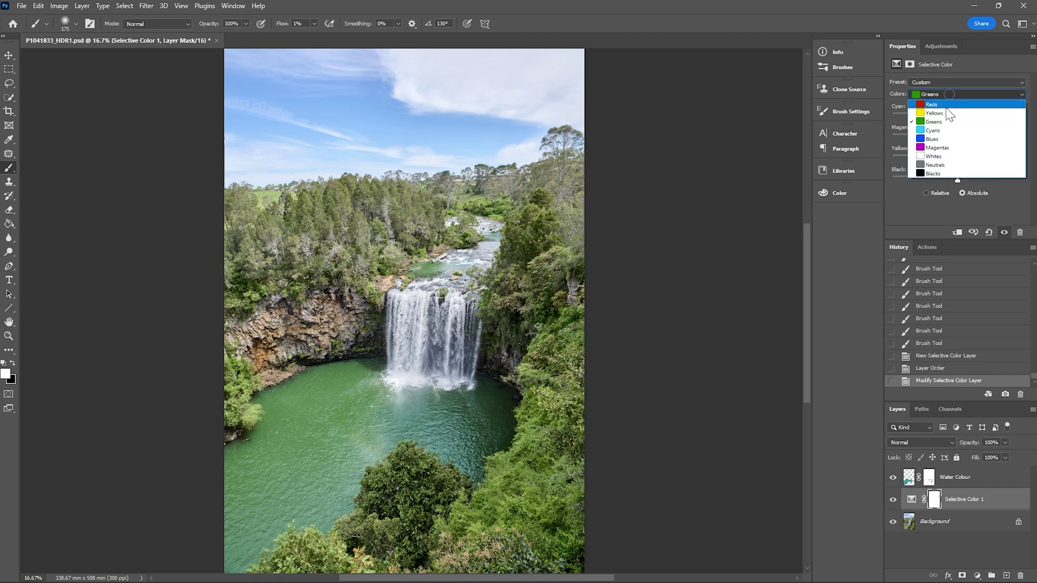
left_click(946, 113)
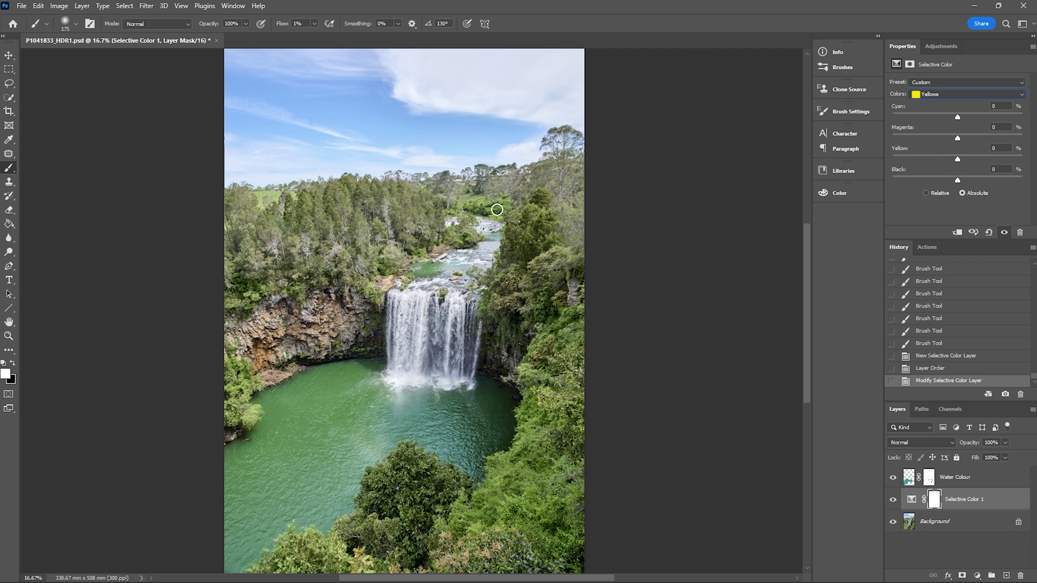
left_click_drag(957, 159, 1019, 165)
left_click_drag(957, 138, 1001, 137)
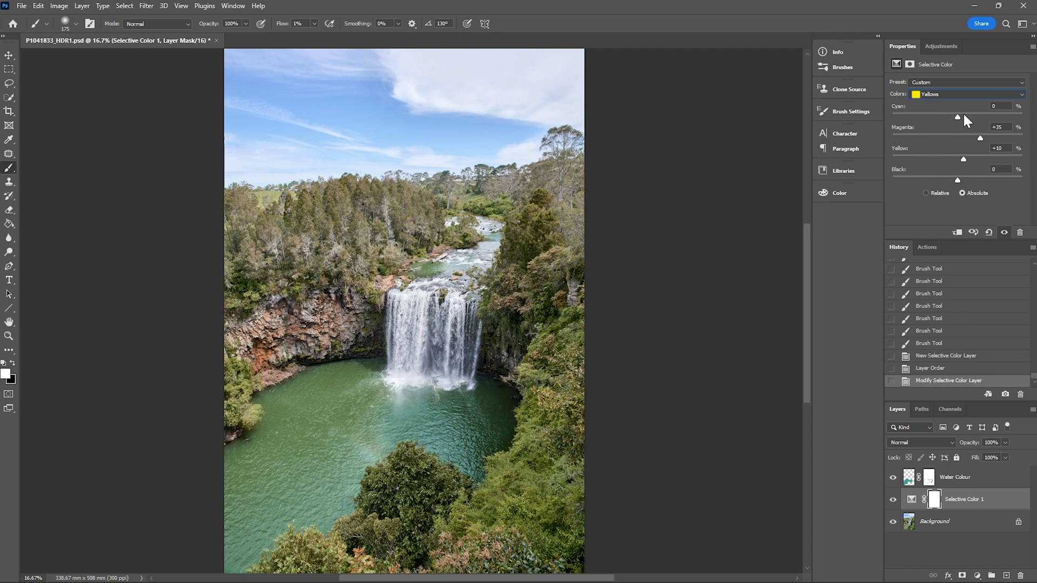
Experiment with the Cyan amount in the Greens range and return it to 0%
left_click(954, 94)
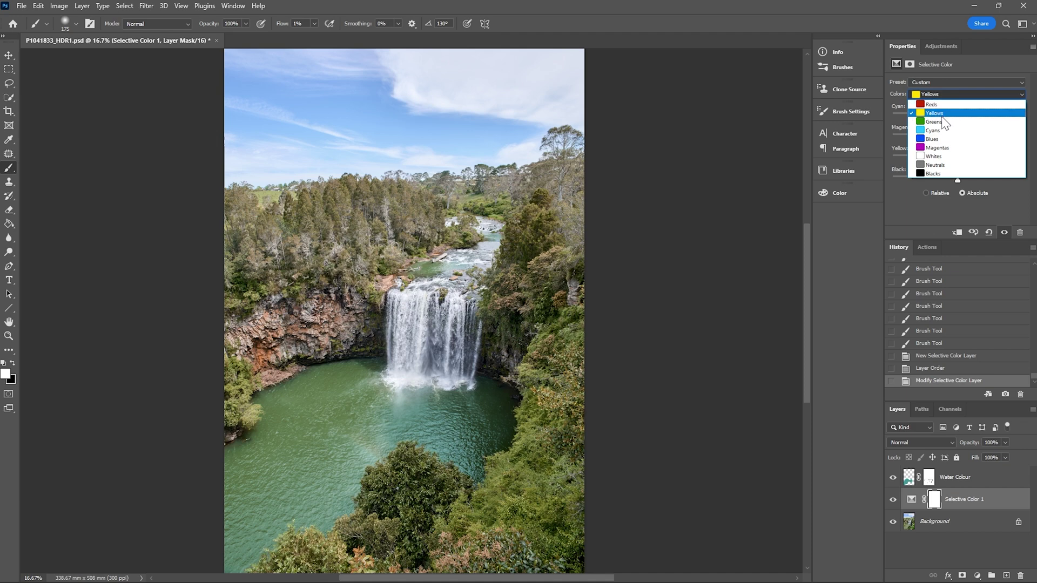
left_click(944, 121)
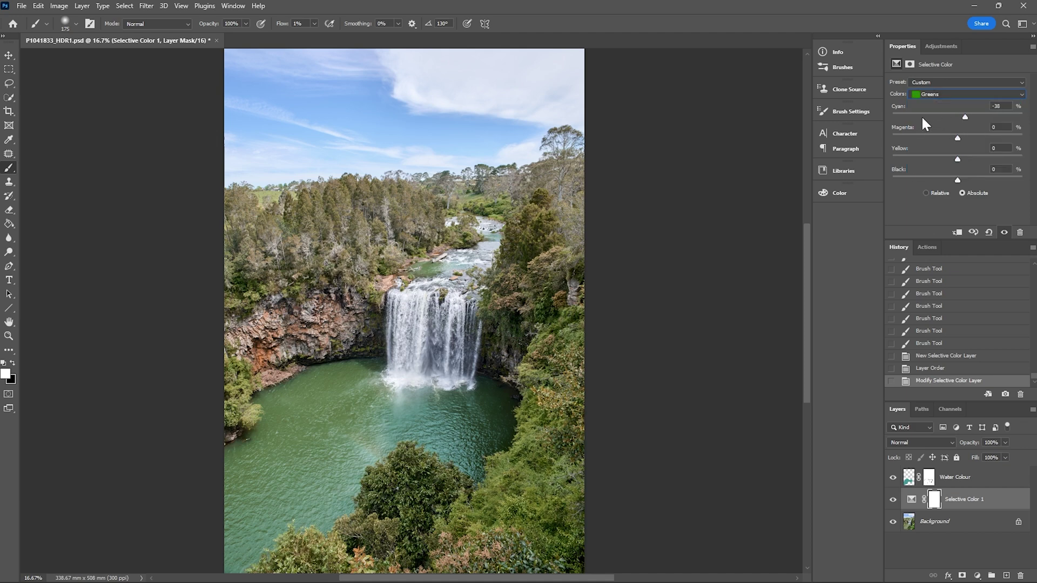
left_click_drag(974, 113, 942, 117)
mouse_move(998, 114)
left_mouse_down()
mouse_move(1026, 113)
mouse_move(980, 112)
left_mouse_up()
Toggle the Selective Color layer's visibility several times to compare the foliage with and without the adjustment
left_click(893, 501)
left_click(894, 500)
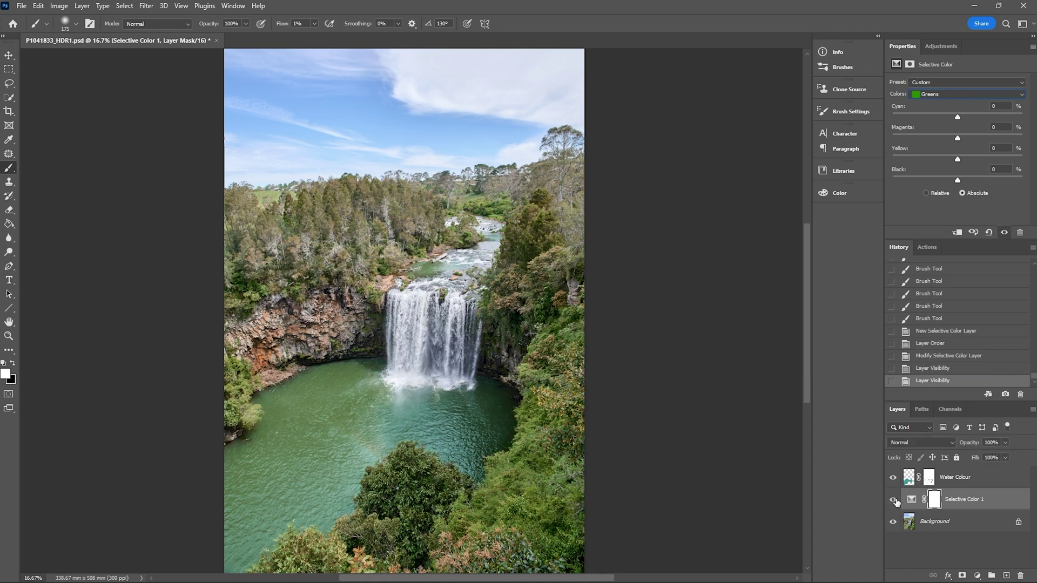
left_click(894, 501)
left_click(894, 502)
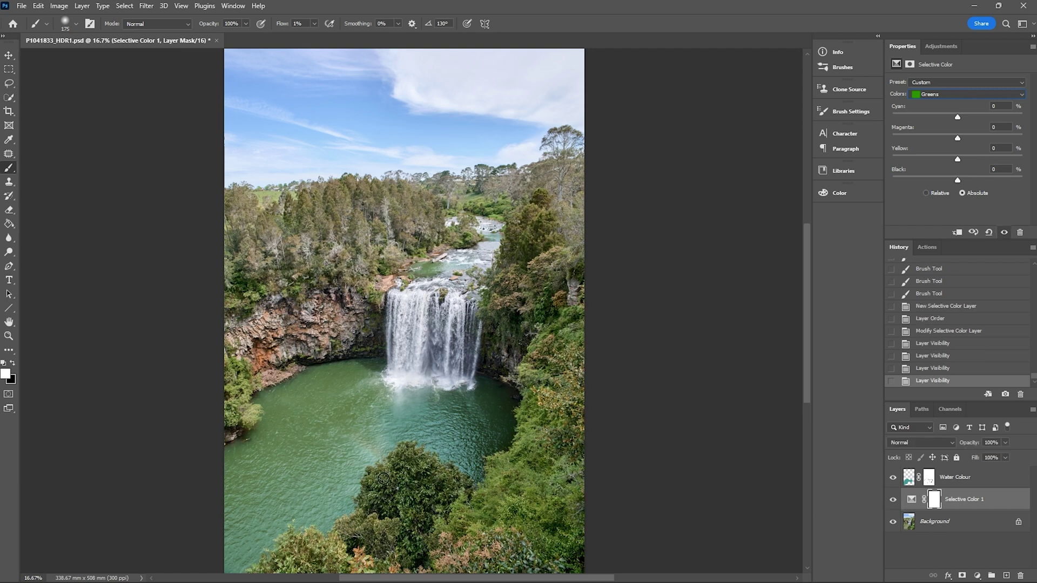
left_click(894, 501)
left_click(894, 502)
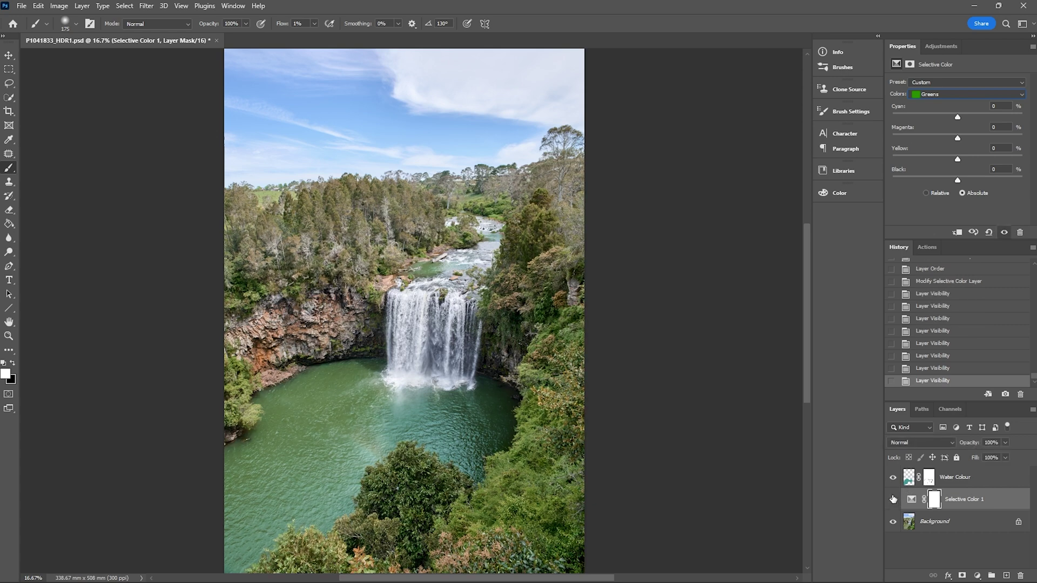
Save a history snapshot of the edit and compare it with the original opened state, ending on the snapshot
left_click(1006, 395)
left_click_drag(1032, 378, 1033, 267)
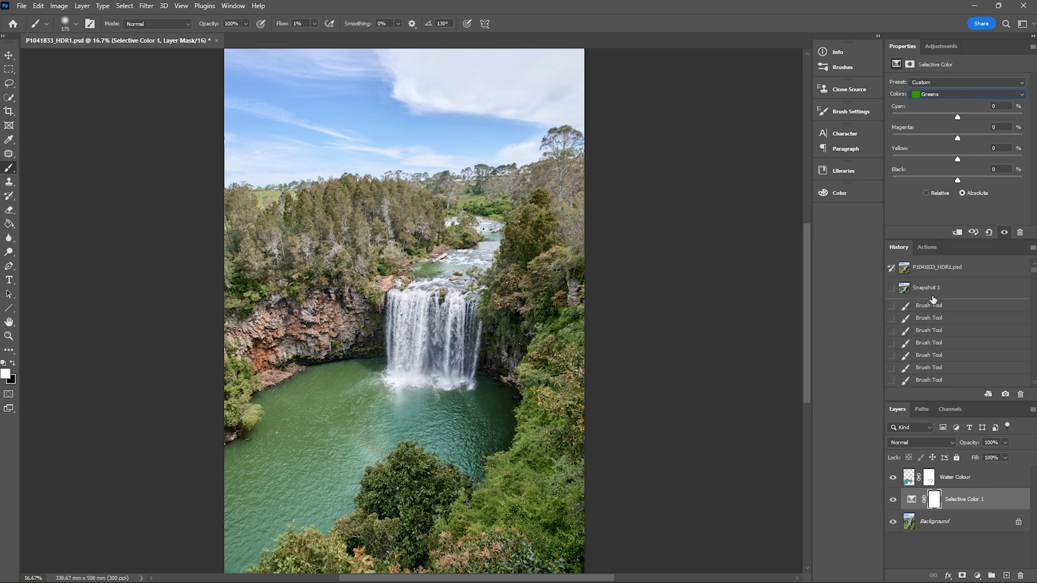
left_click(944, 268)
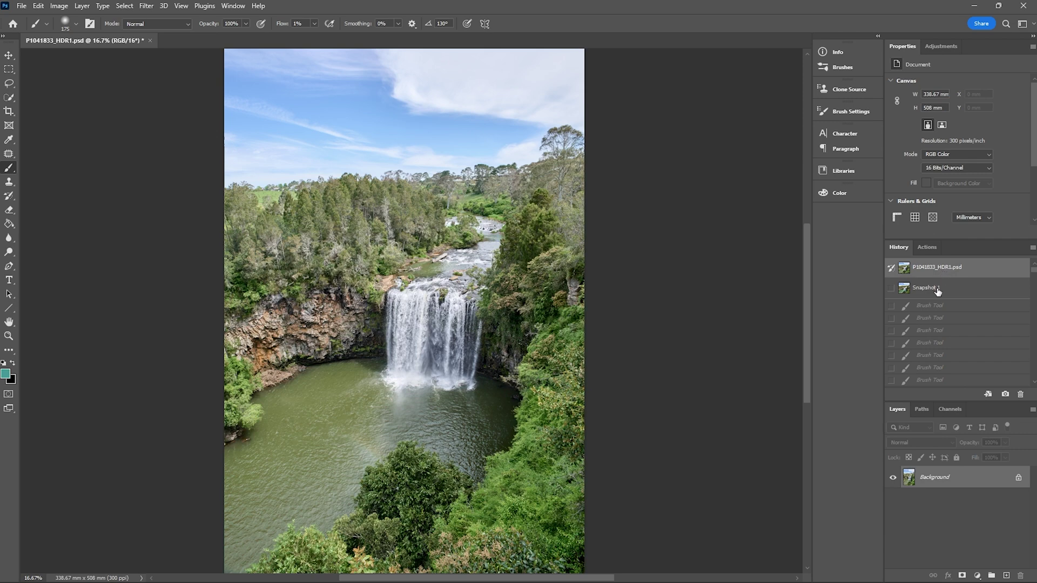
left_click(939, 295)
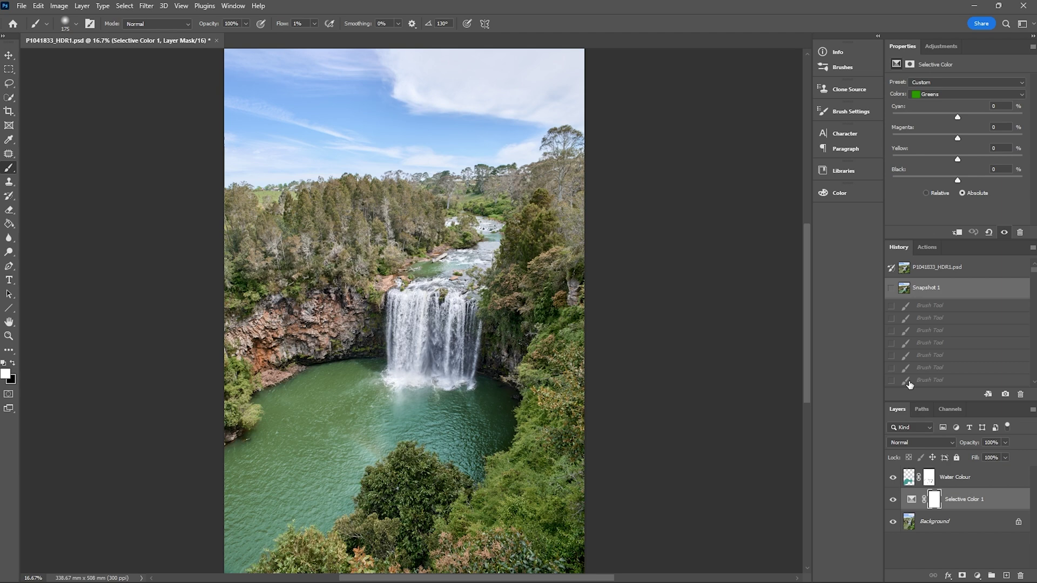
Preview other blend modes on the Water Colour layer, keep Overlay, and set the layer's opacity to 64%
left_click(929, 471)
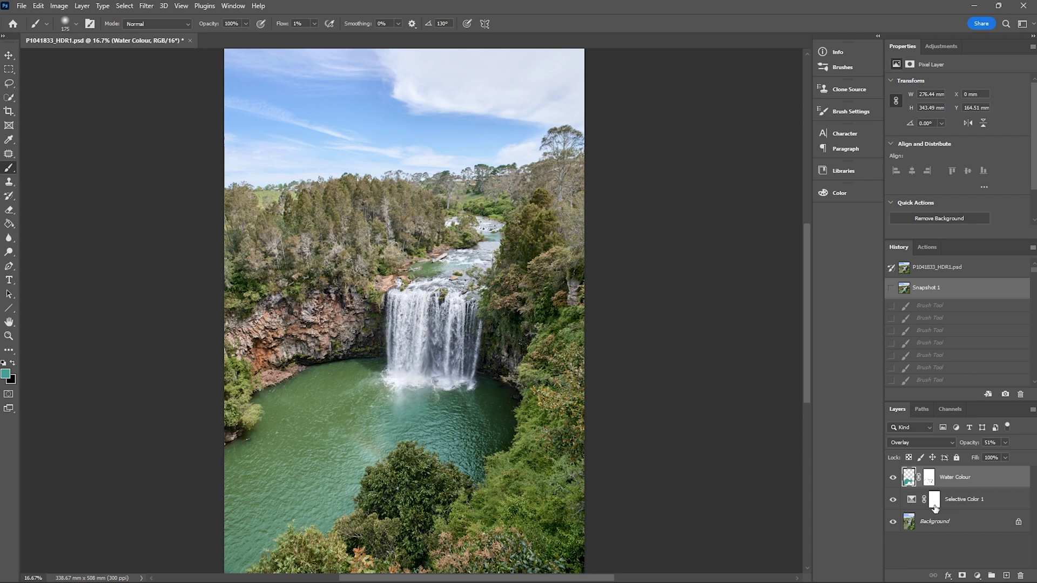
left_click(914, 444)
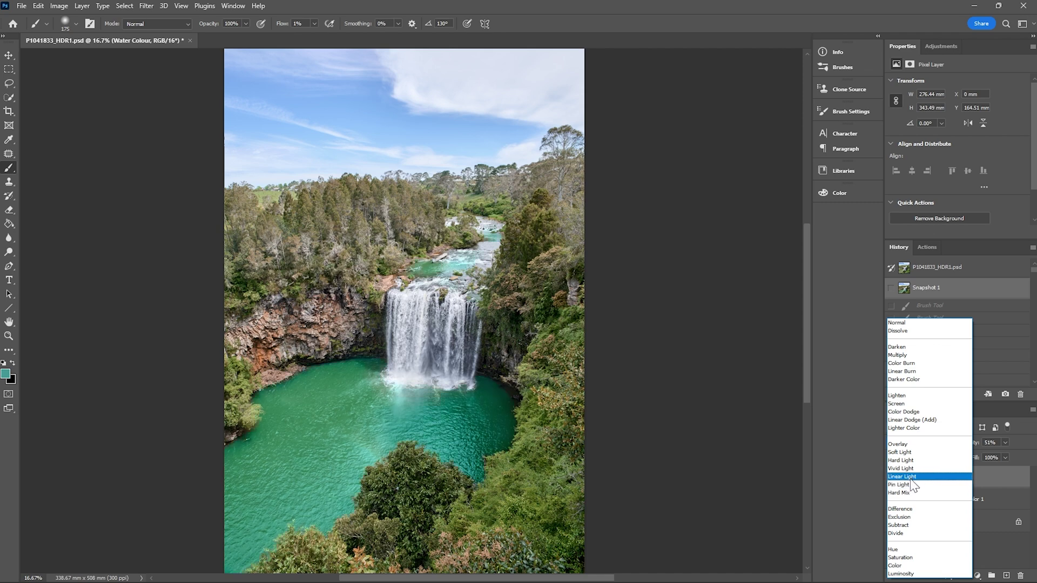
left_click(913, 445)
left_click_drag(1003, 443, 1019, 453)
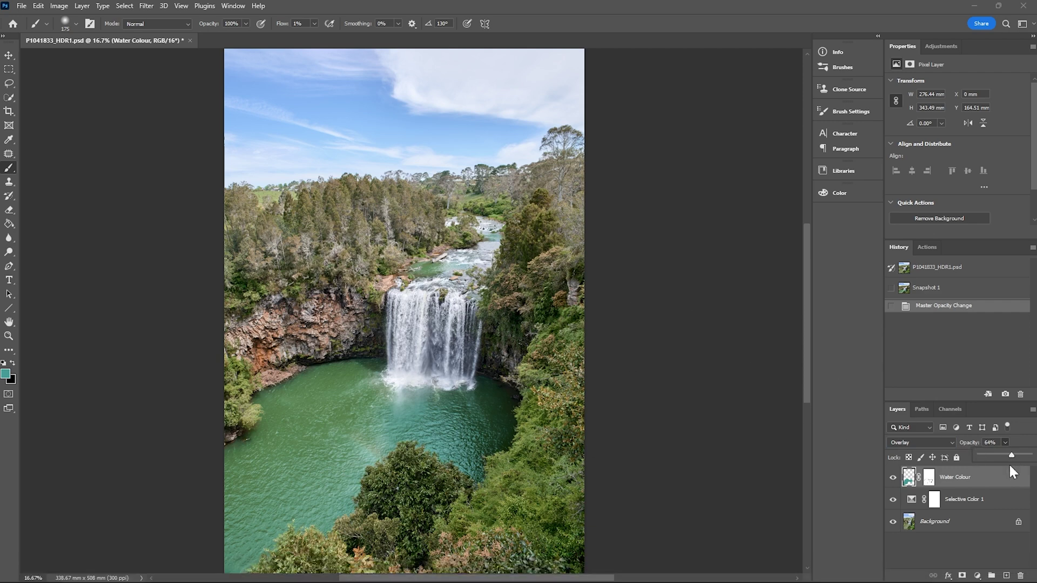
Save a second history snapshot and compare it with the original photo, finishing on the new snapshot
left_click(1006, 394)
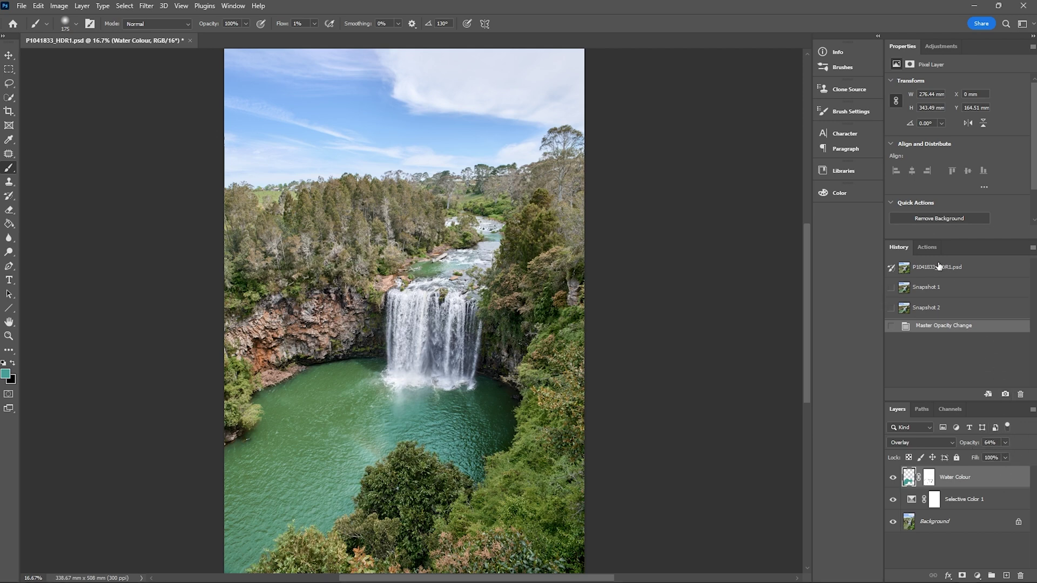
left_click(939, 267)
left_click(933, 309)
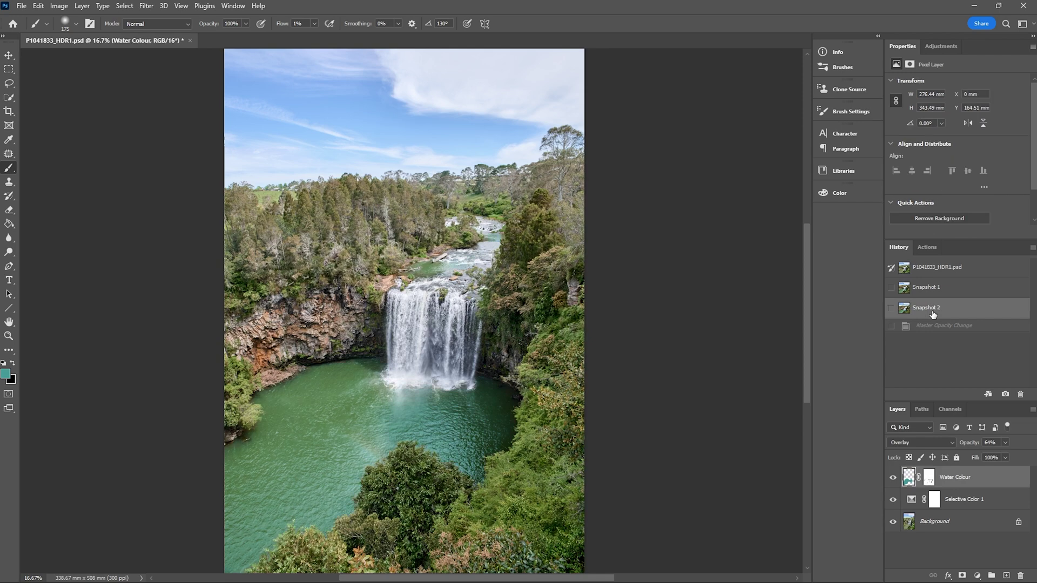